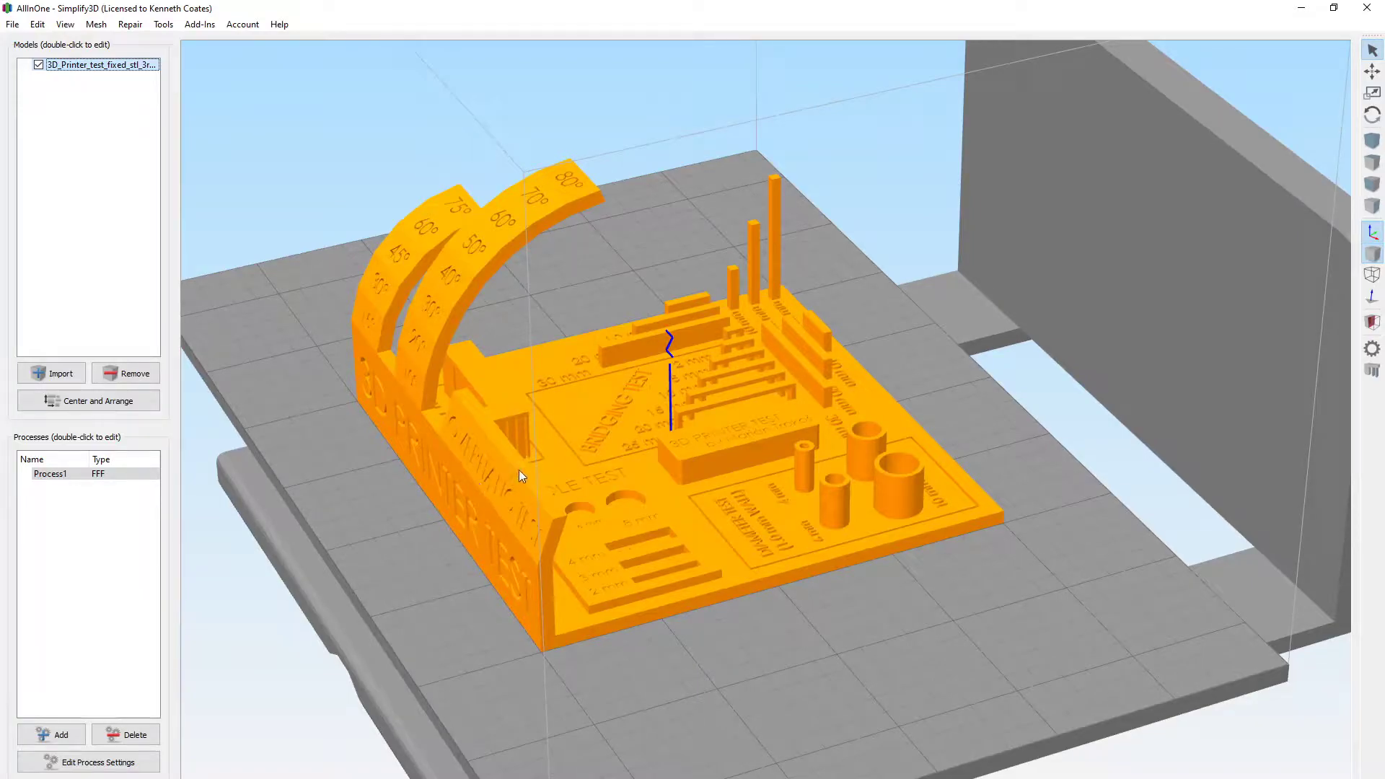
Orbit and zoom in on the all-in-one test plate, then bring up Process1's settings
left_click_drag(546, 460, 663, 531)
scroll(660, 523, "up", 5)
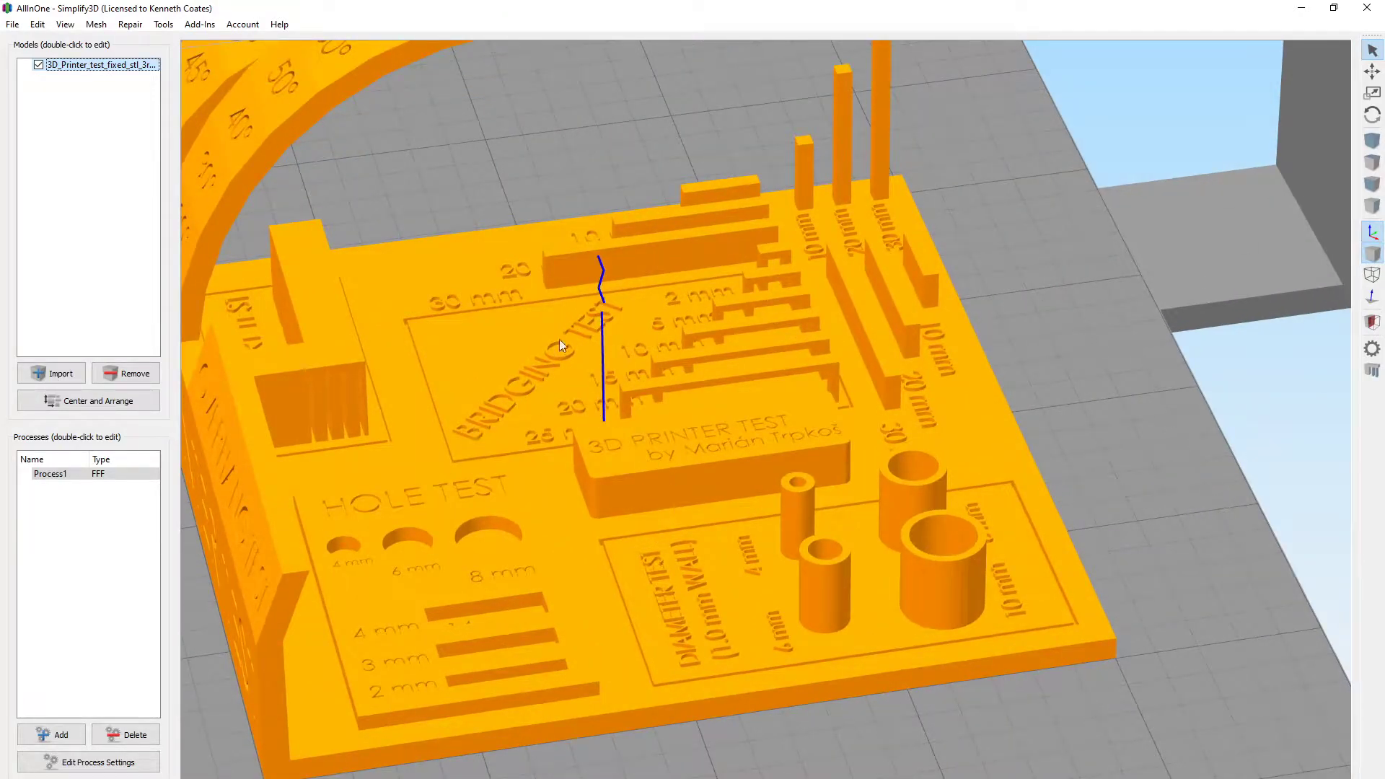
left_click(108, 770)
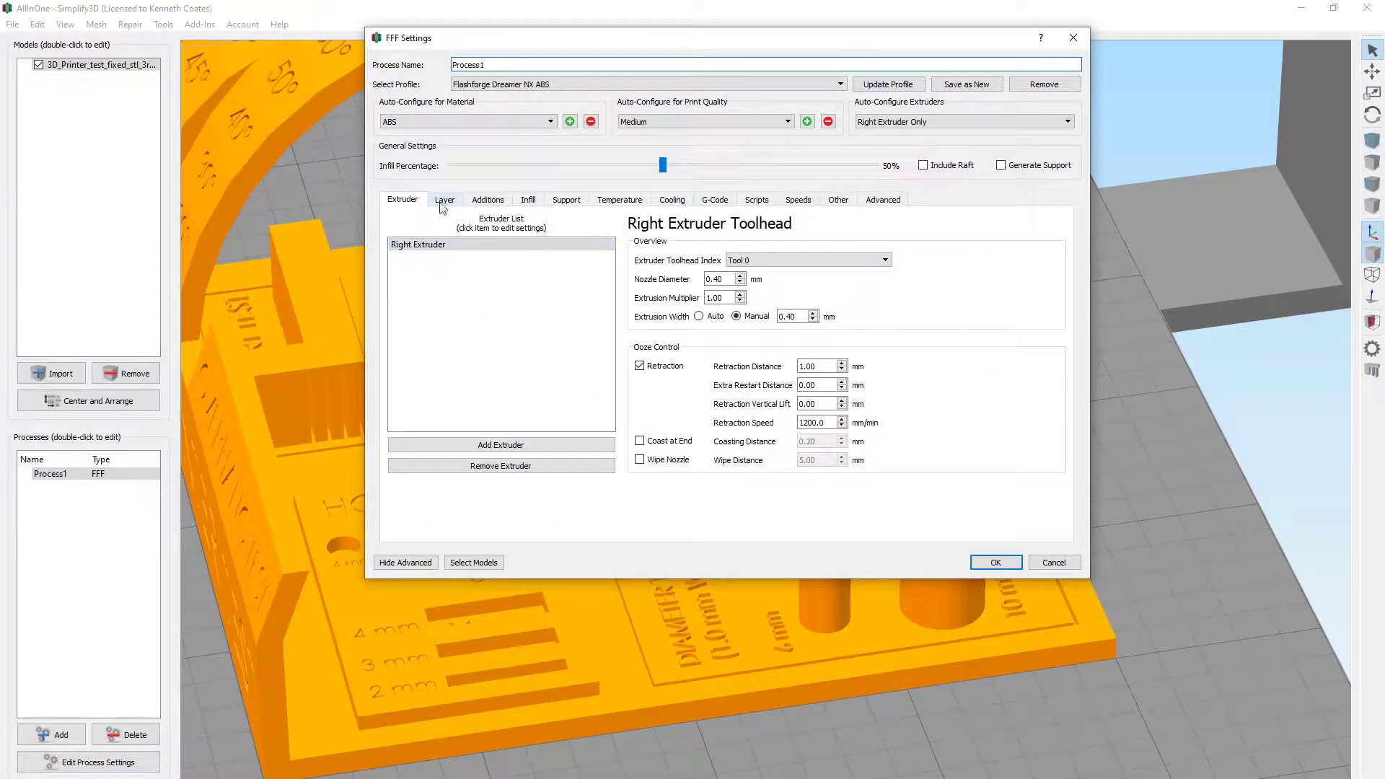
Review the Layer and Infill pages of FFF Settings, finishing on the Advanced page
left_click(443, 203)
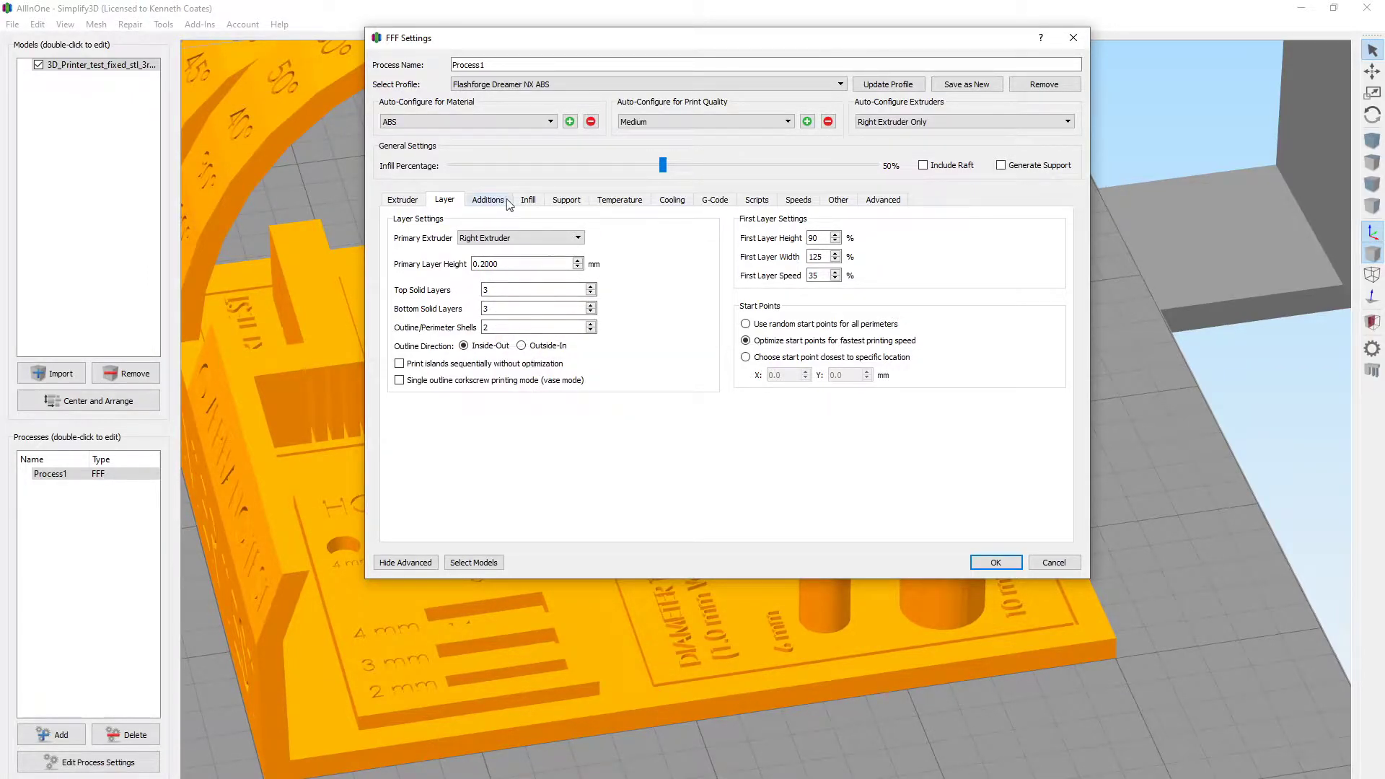
left_click(528, 200)
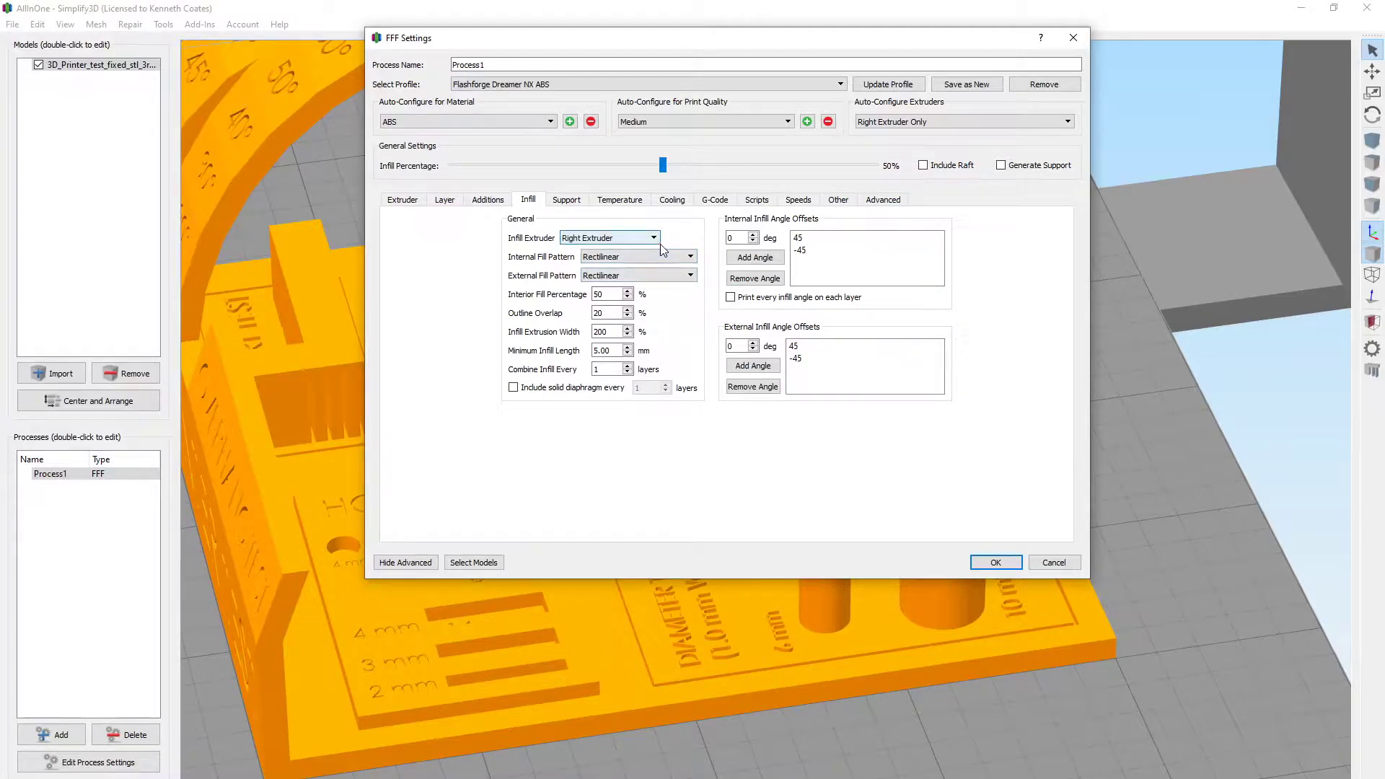
left_click(883, 199)
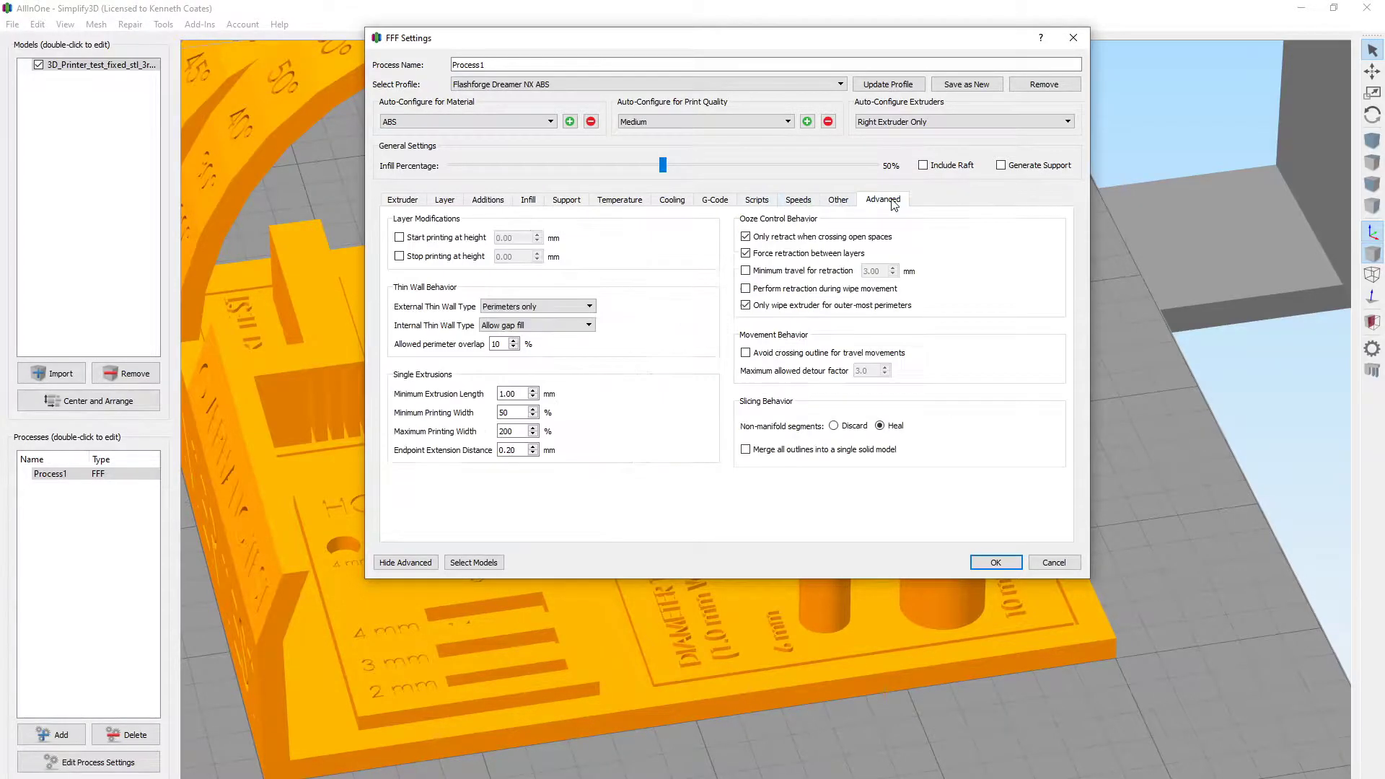
Allow single extrusion walls and fill for thin walls, updating the Flashforge Dreamer NX ABS profile
left_click(590, 307)
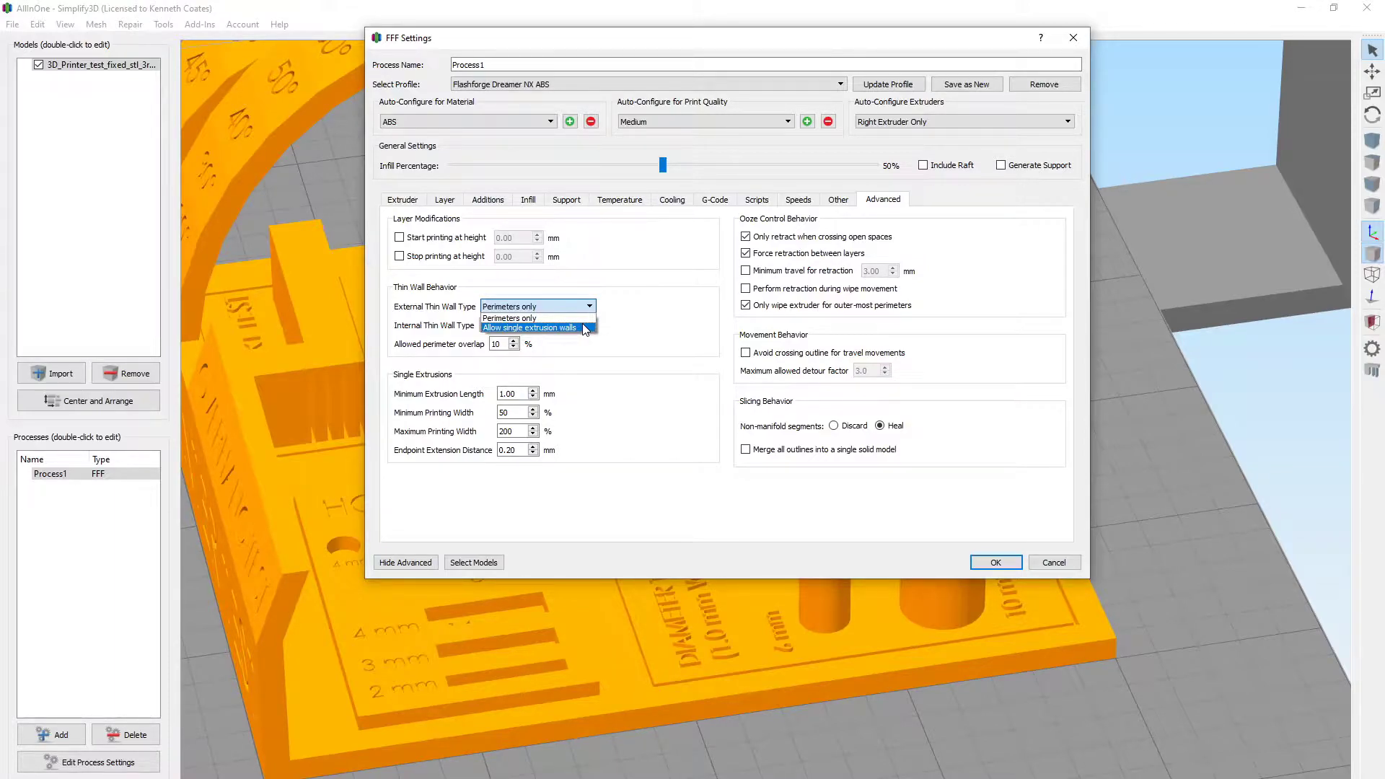
left_click(585, 328)
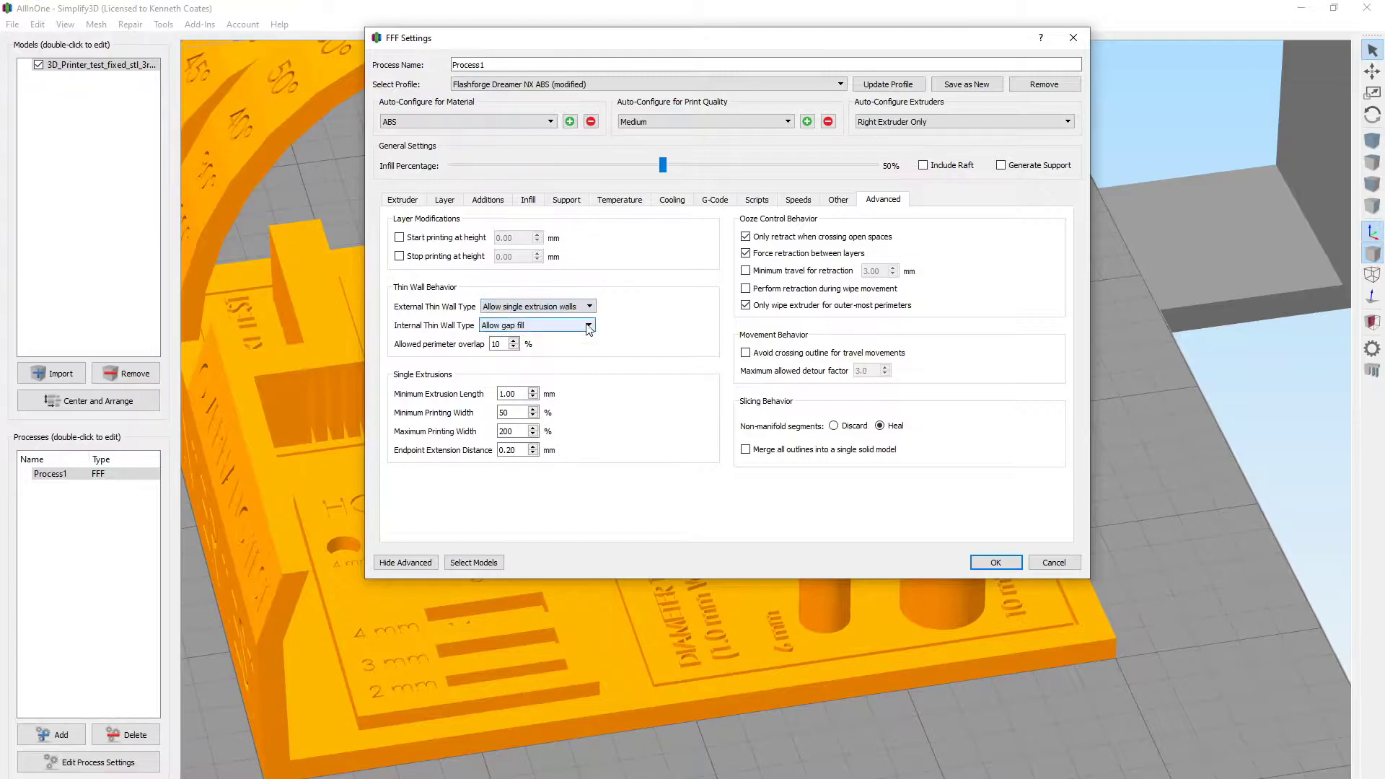
left_click(587, 326)
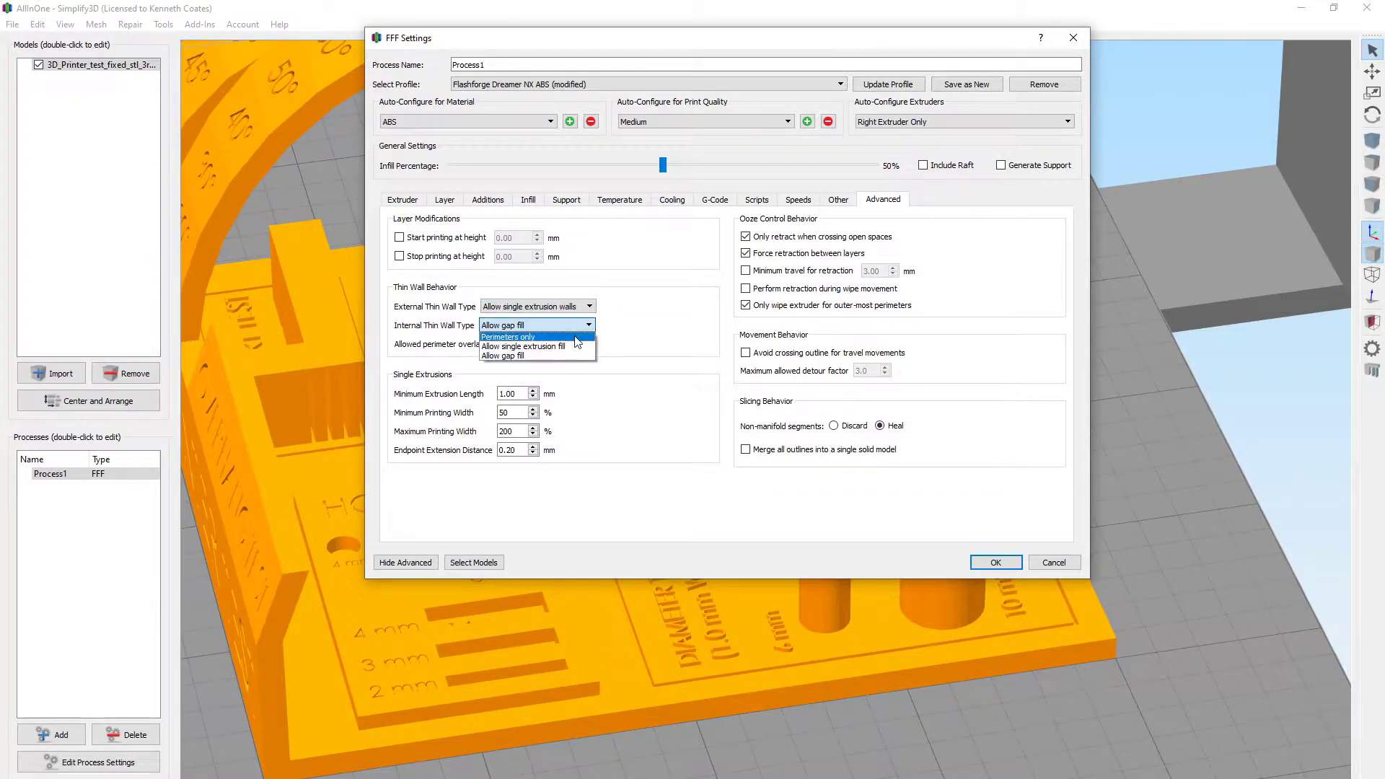
left_click(577, 346)
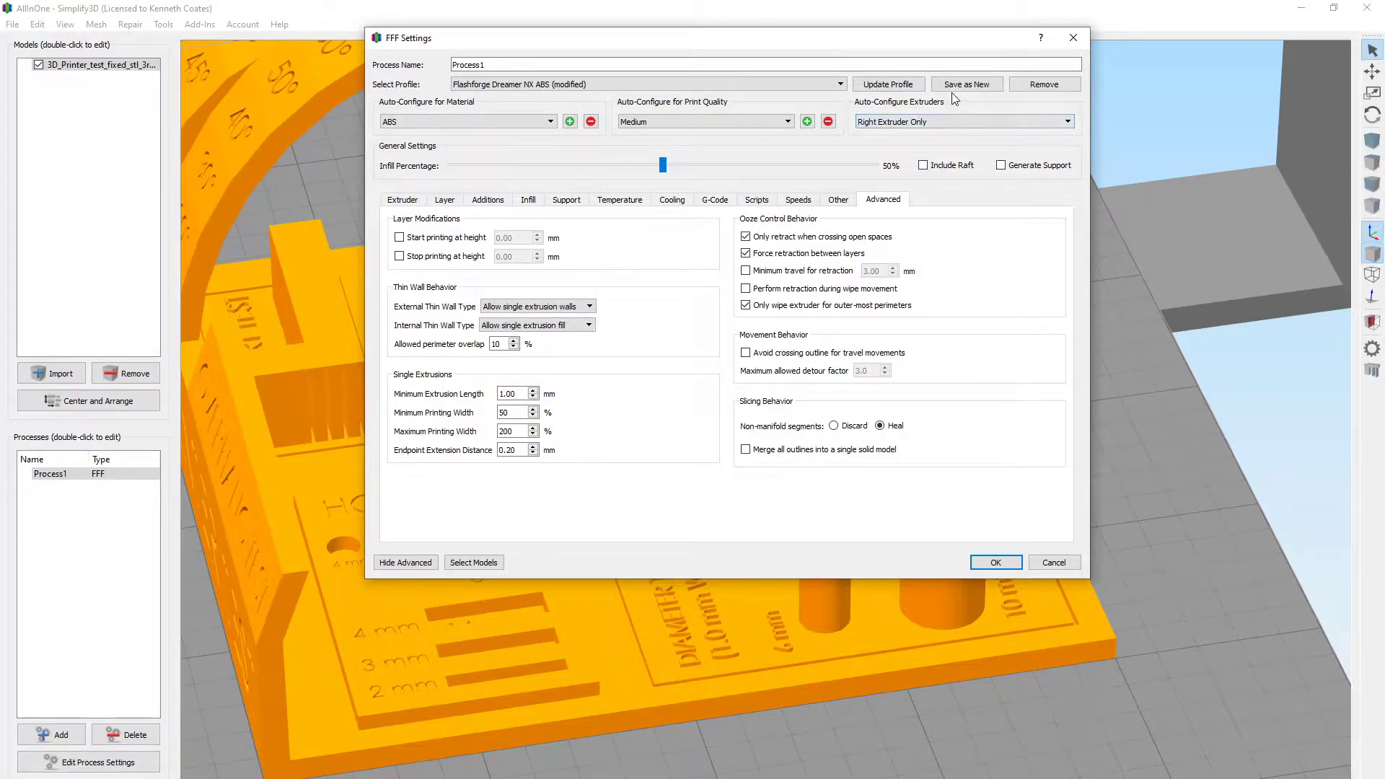
left_click(897, 90)
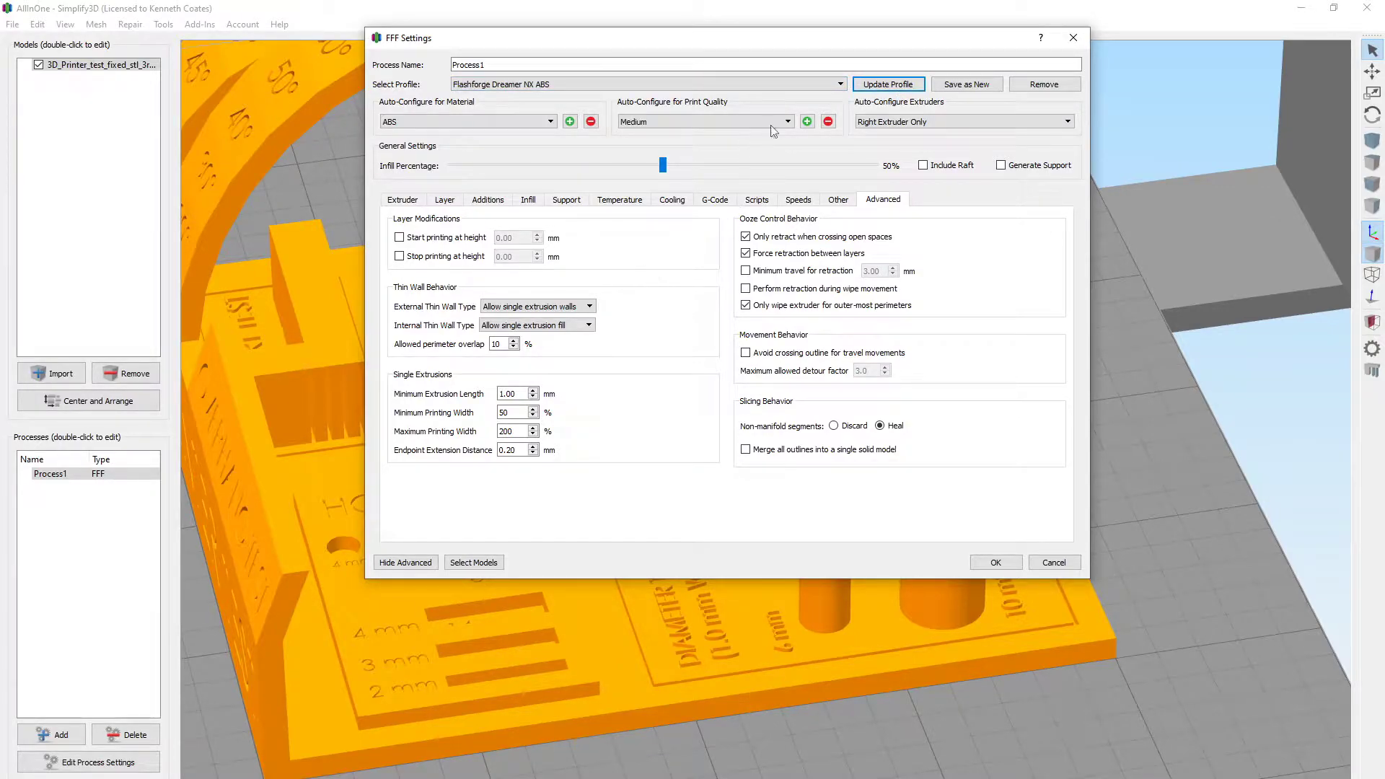
Keep the current printer profile and accept the FFF Settings with OK
left_click(838, 85)
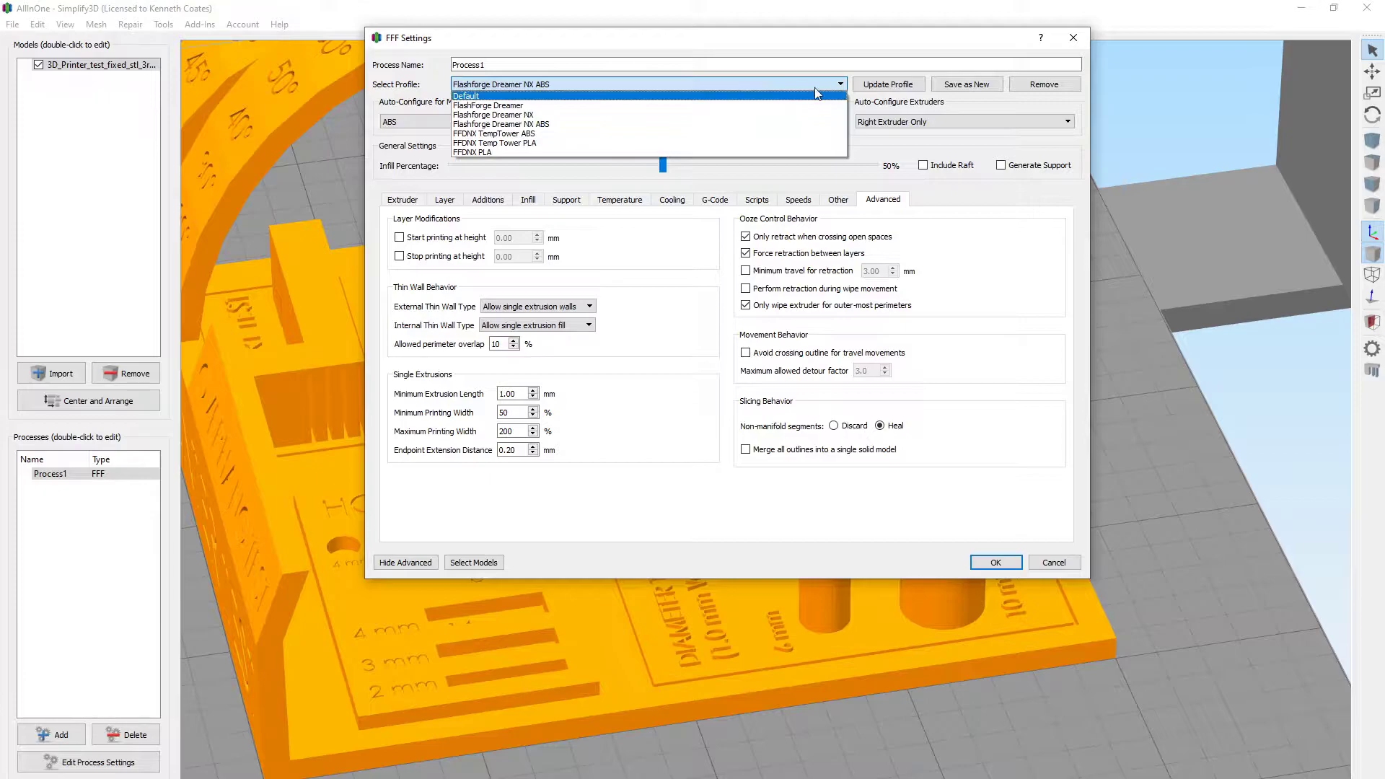
left_click(838, 82)
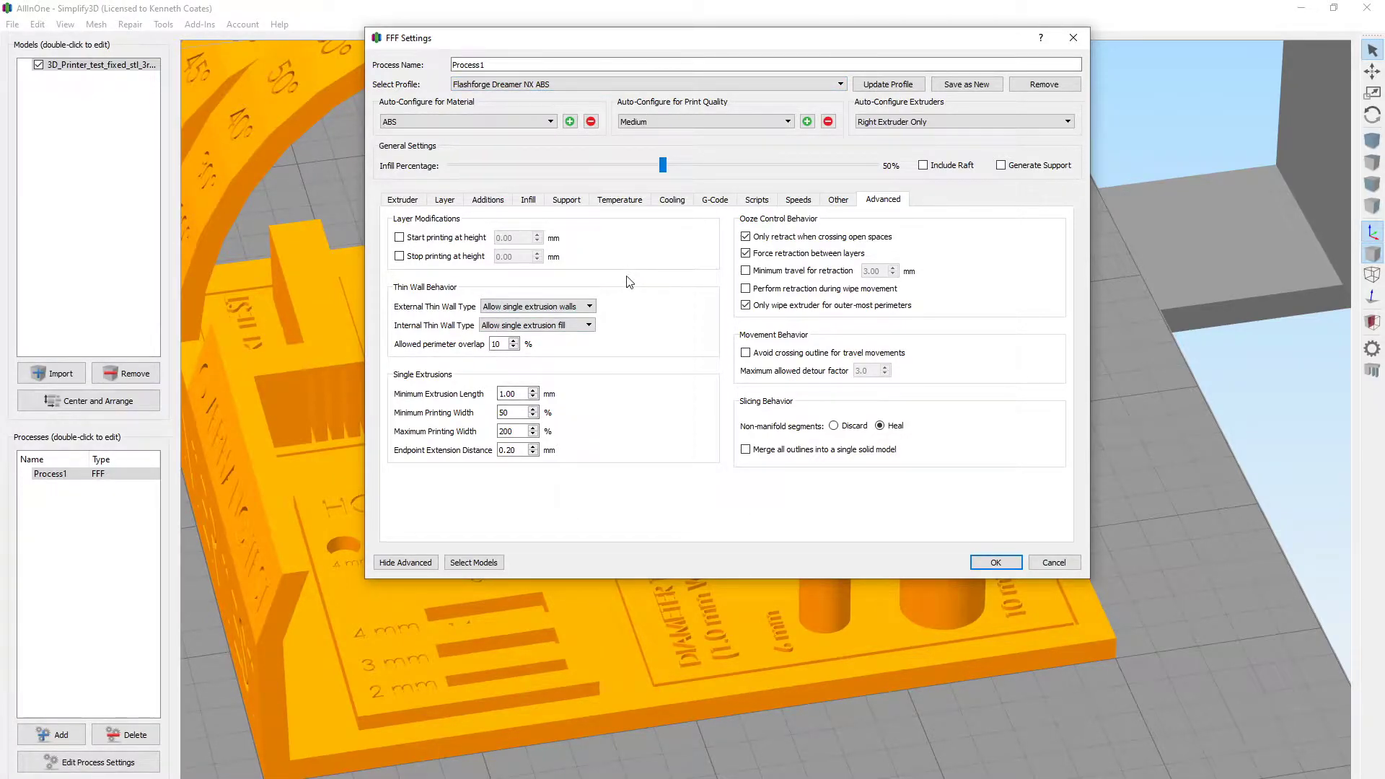
left_click(841, 85)
left_click(841, 85)
left_click(995, 562)
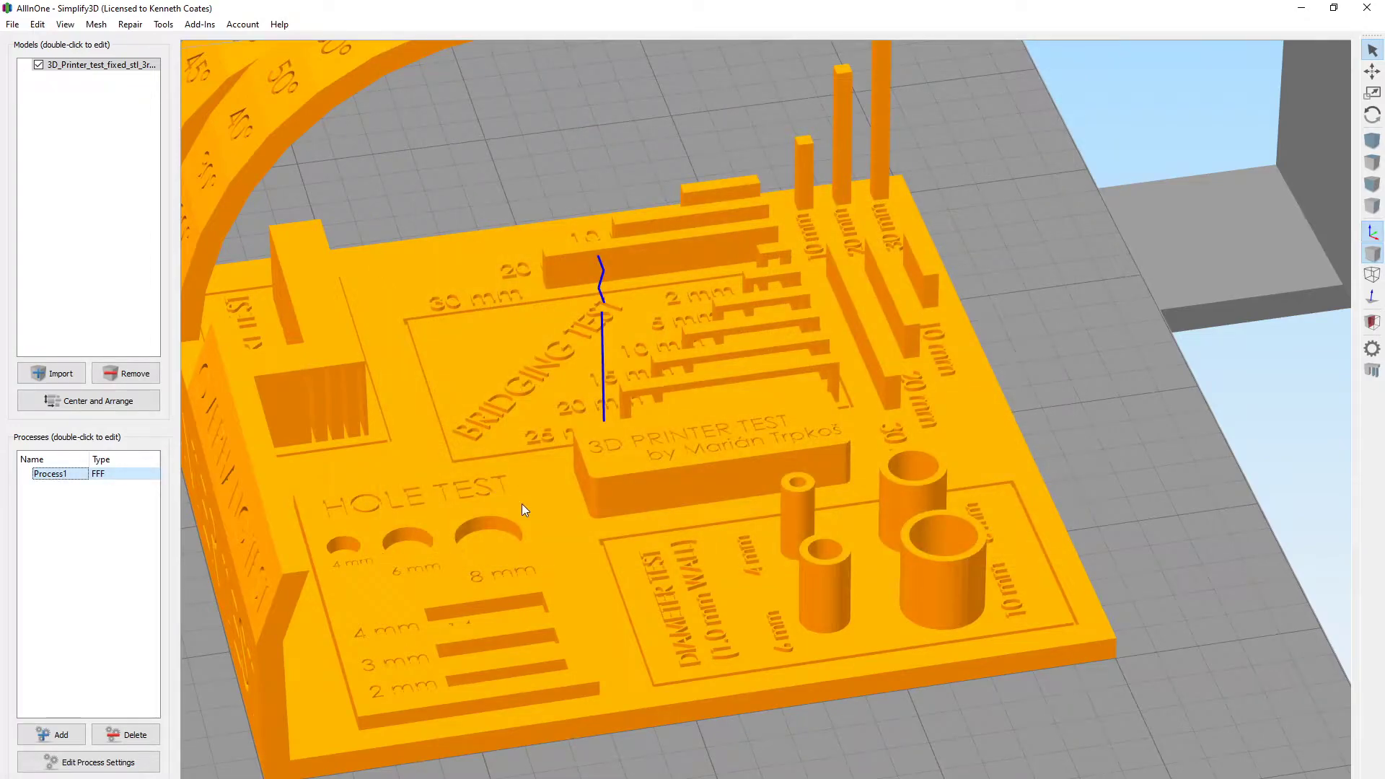
Check the printer connection in the Machine Control Panel, then minimize it
left_click(653, 778)
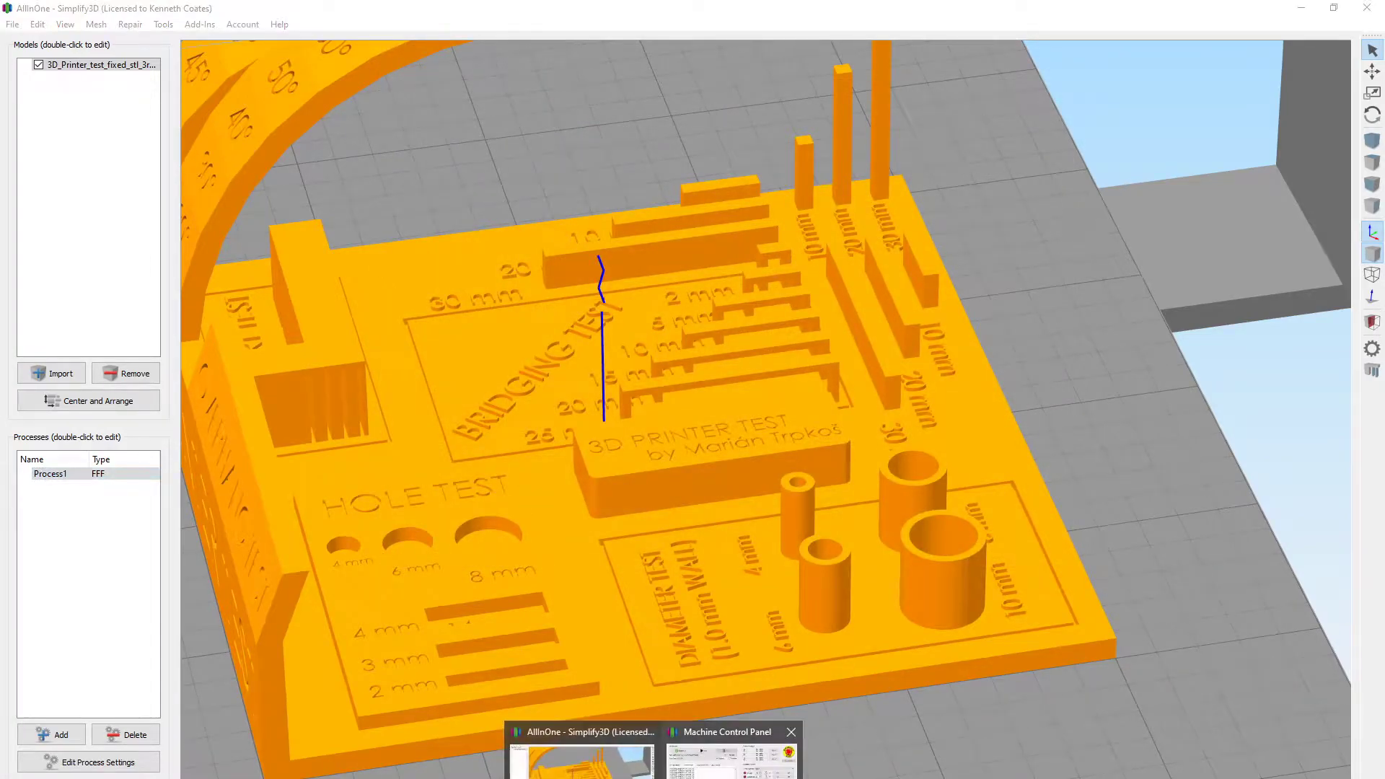
left_click(730, 754)
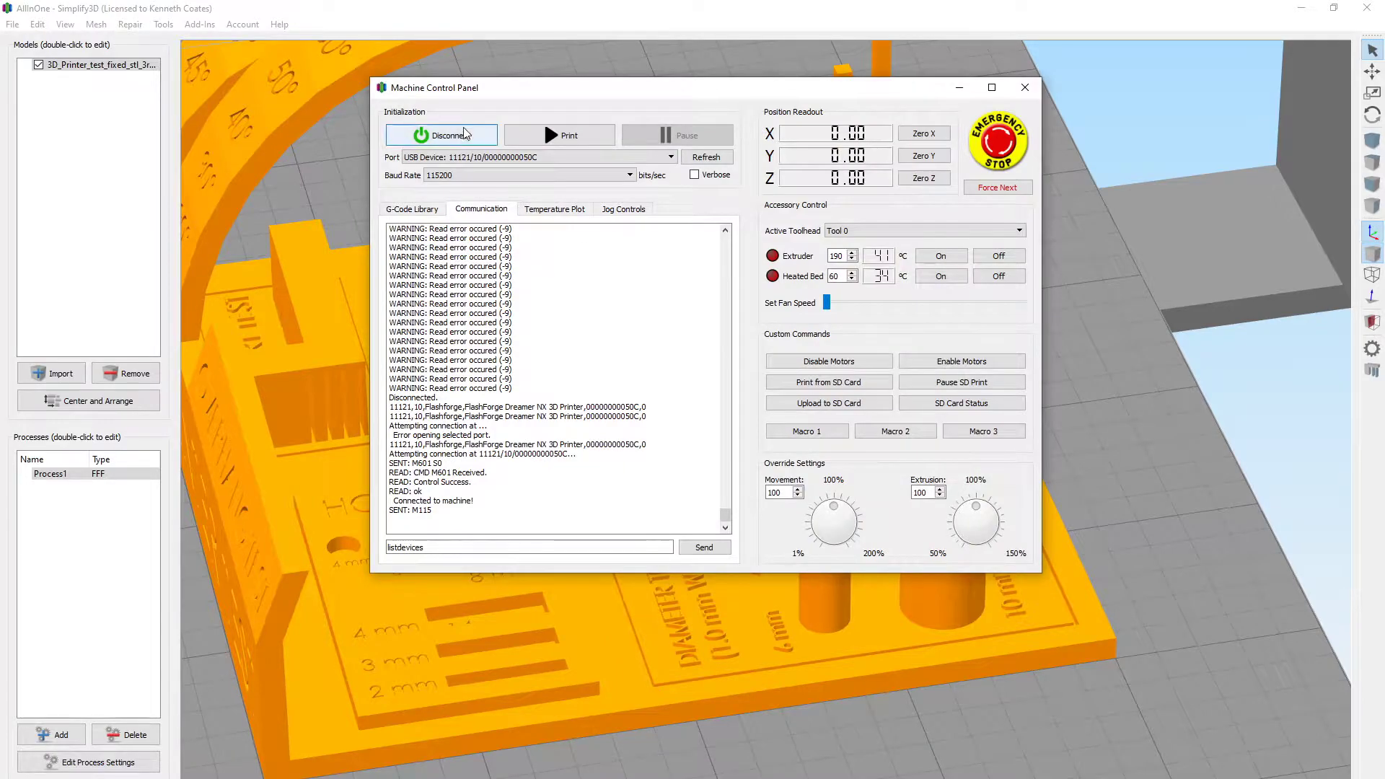
left_click(960, 87)
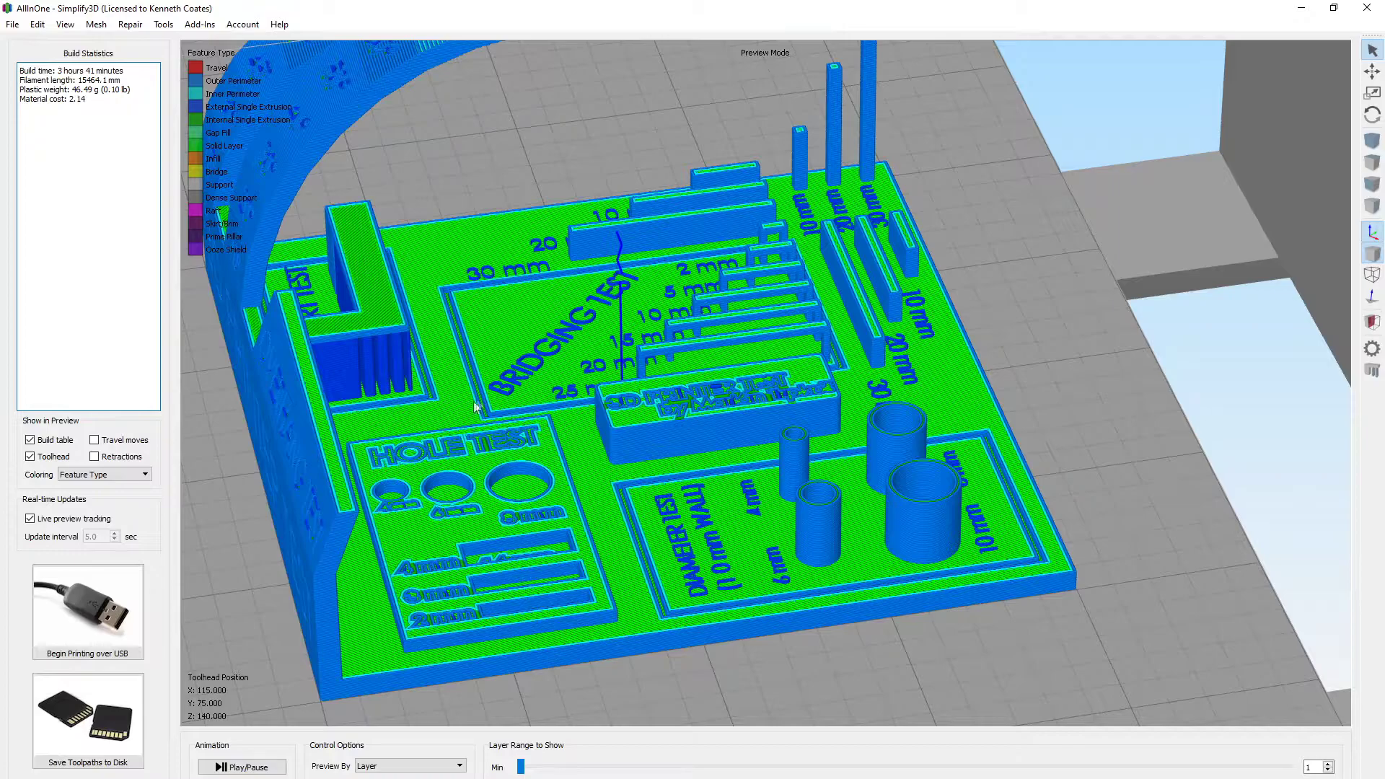
left_click_drag(598, 386, 550, 348)
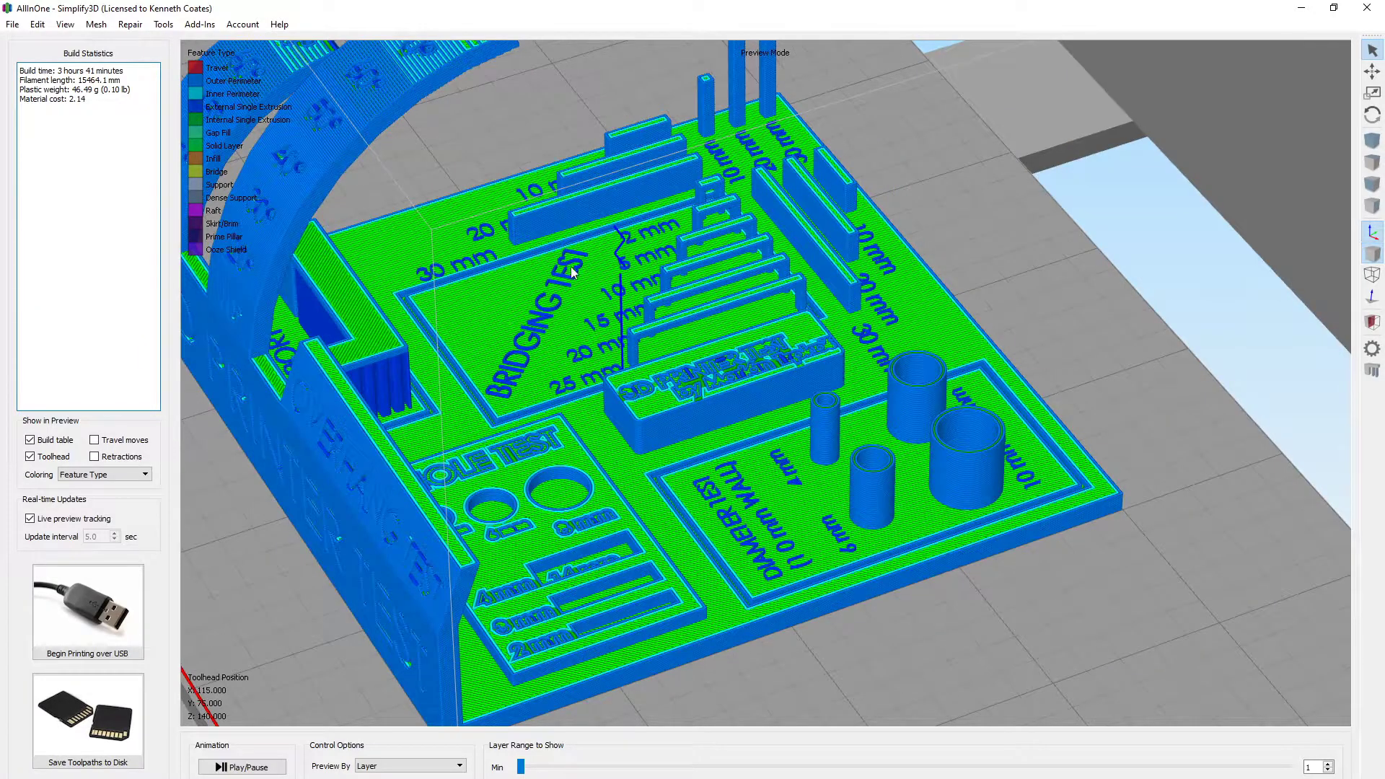
left_click_drag(492, 425, 743, 385)
scroll(743, 385, "down", 5)
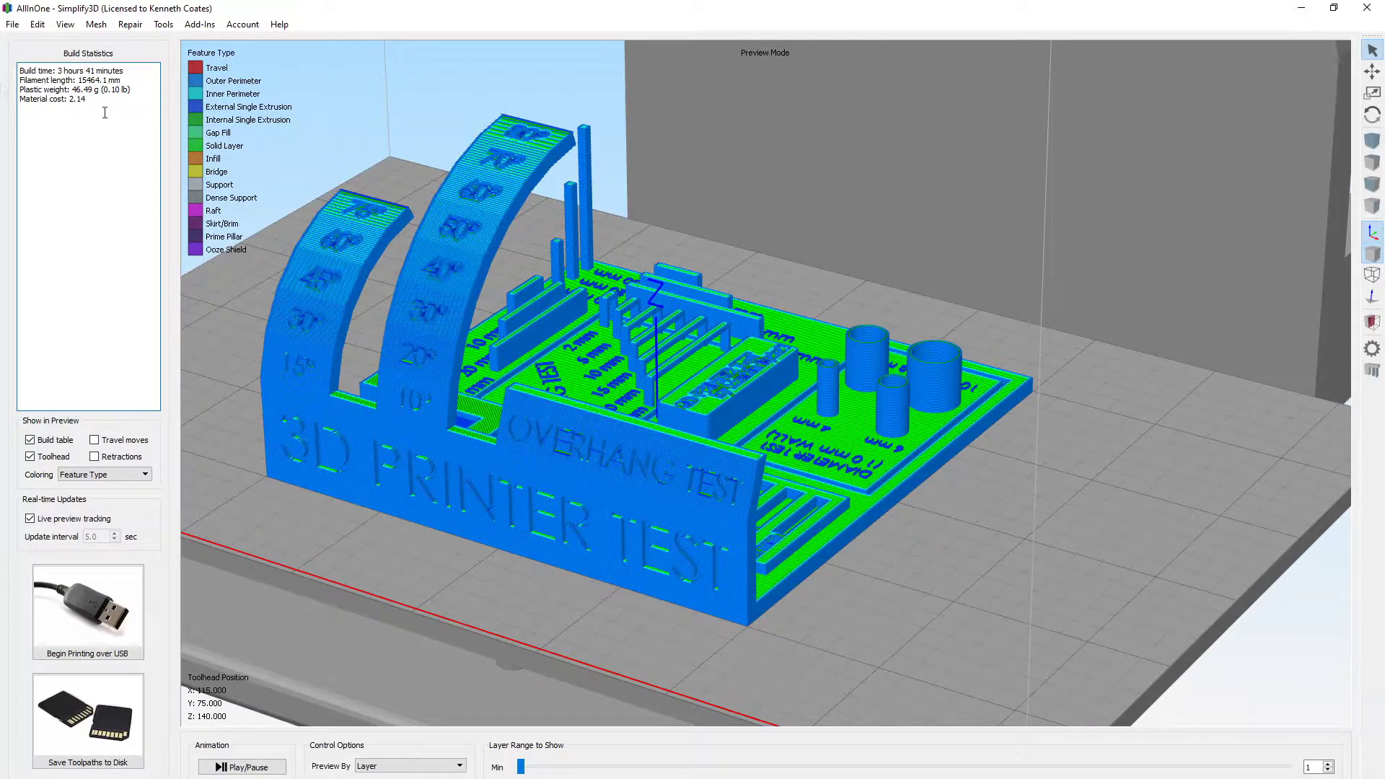
left_click_drag(564, 378, 526, 403)
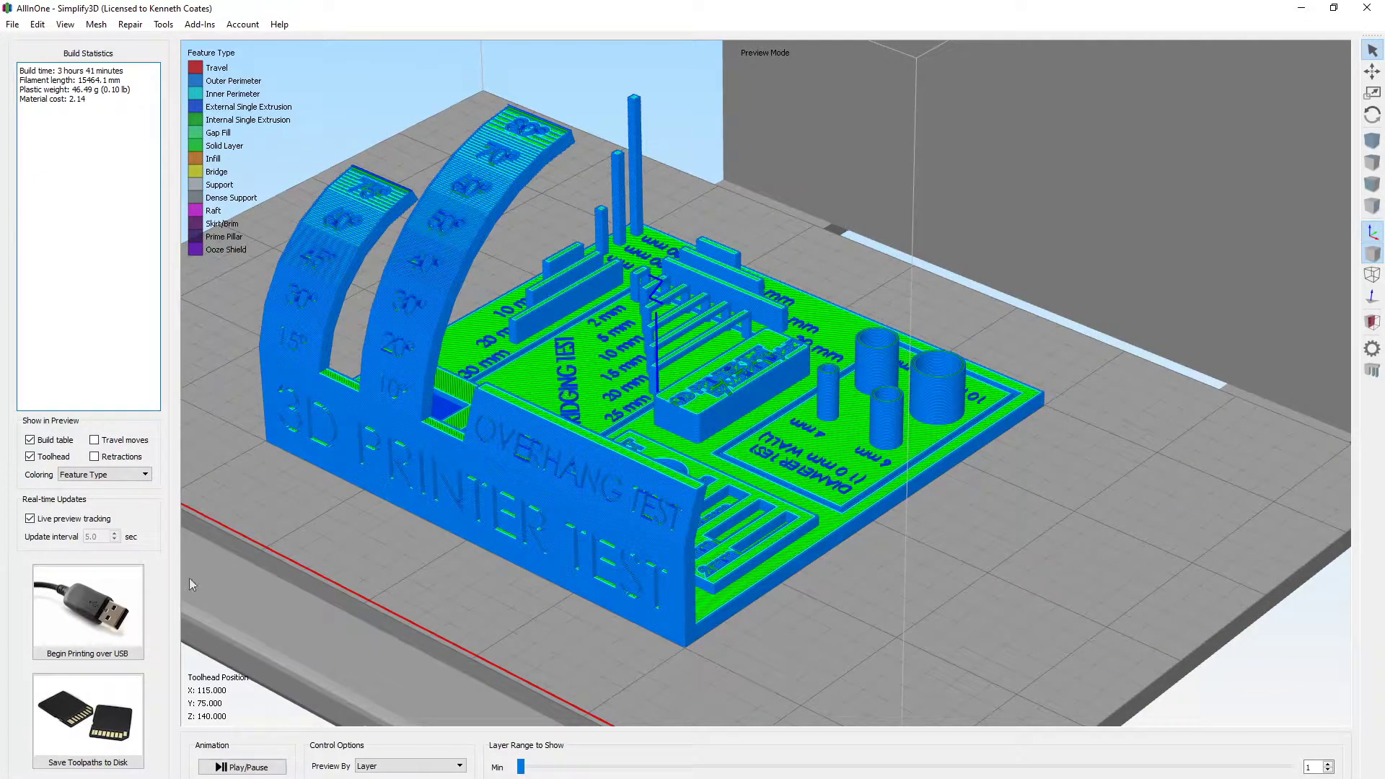
left_click(91, 608)
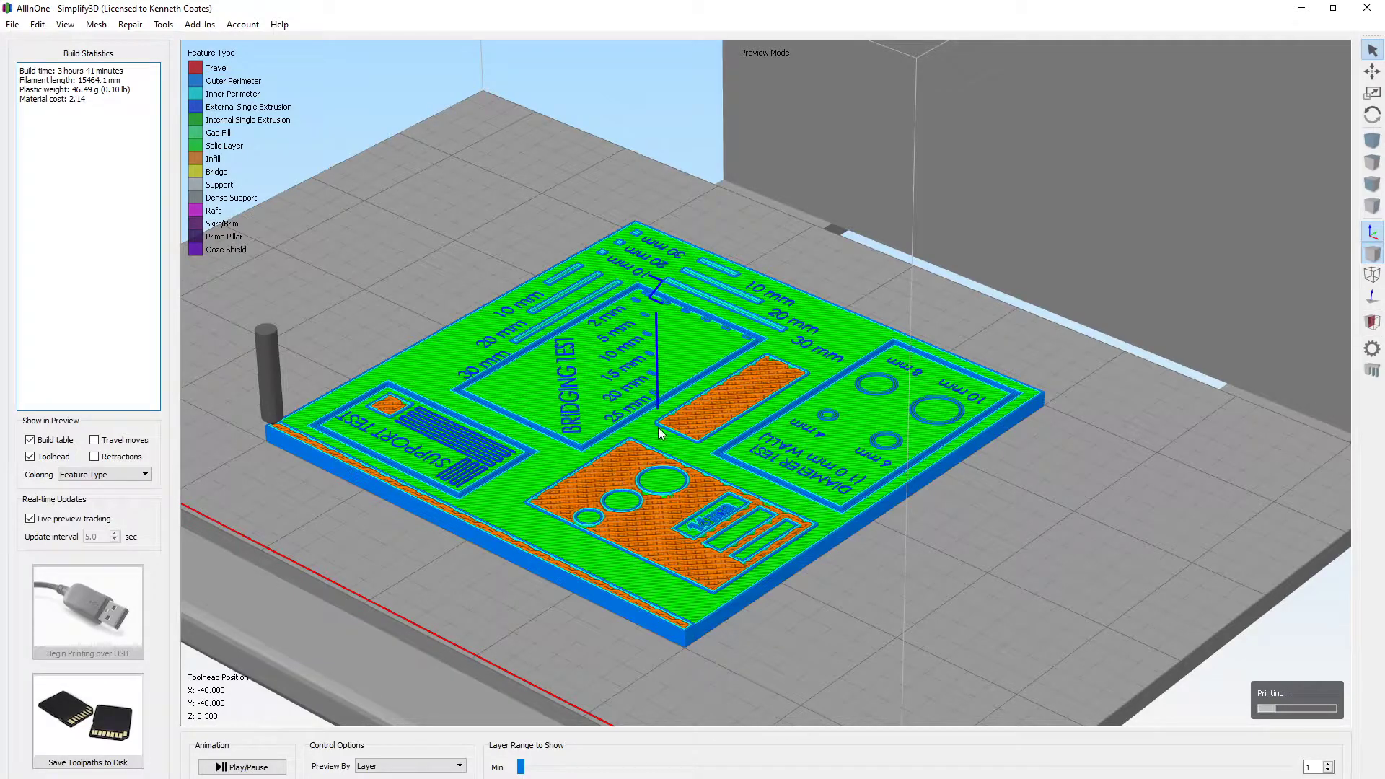
Pan and orbit the build plate view to a more frontal angle on the model
right_click_drag(635, 436, 617, 439)
left_click_drag(670, 428, 607, 456)
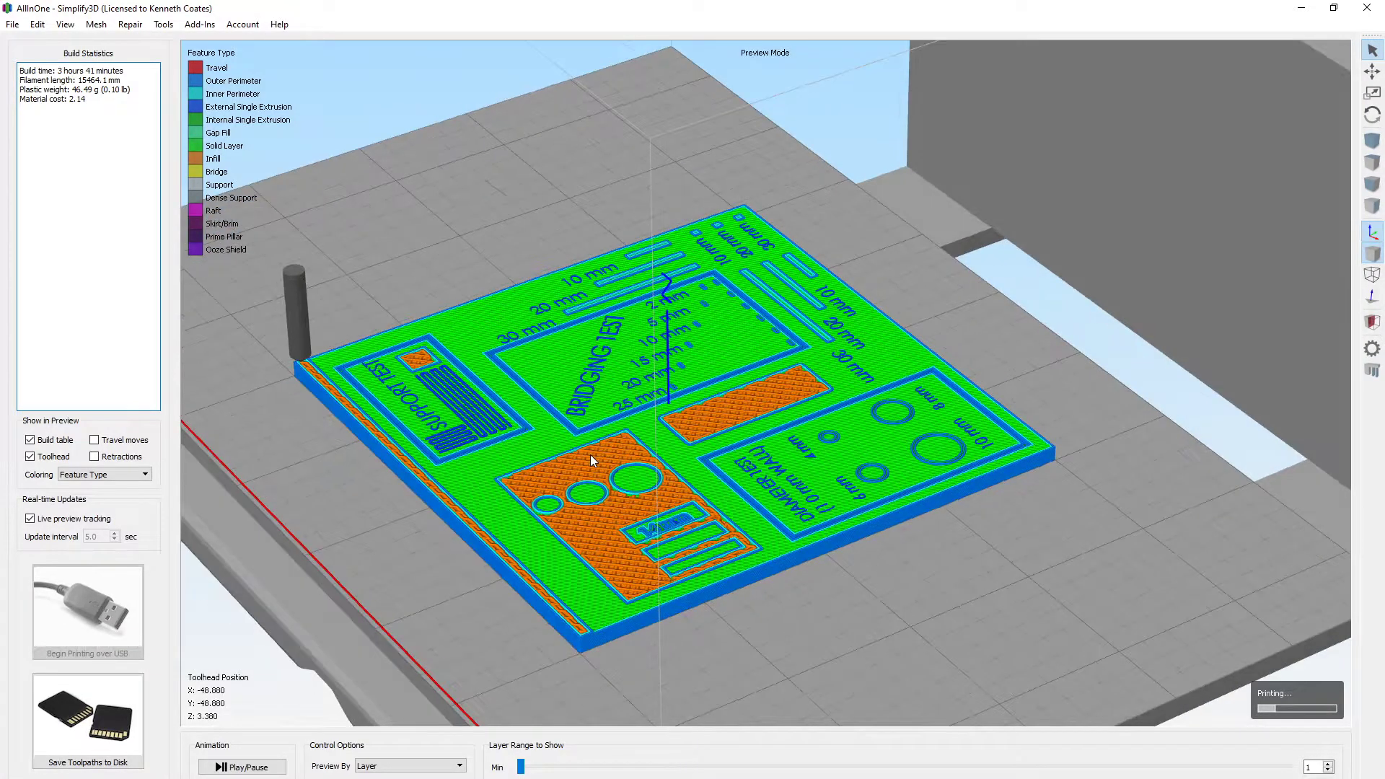
left_click_drag(590, 454, 636, 427)
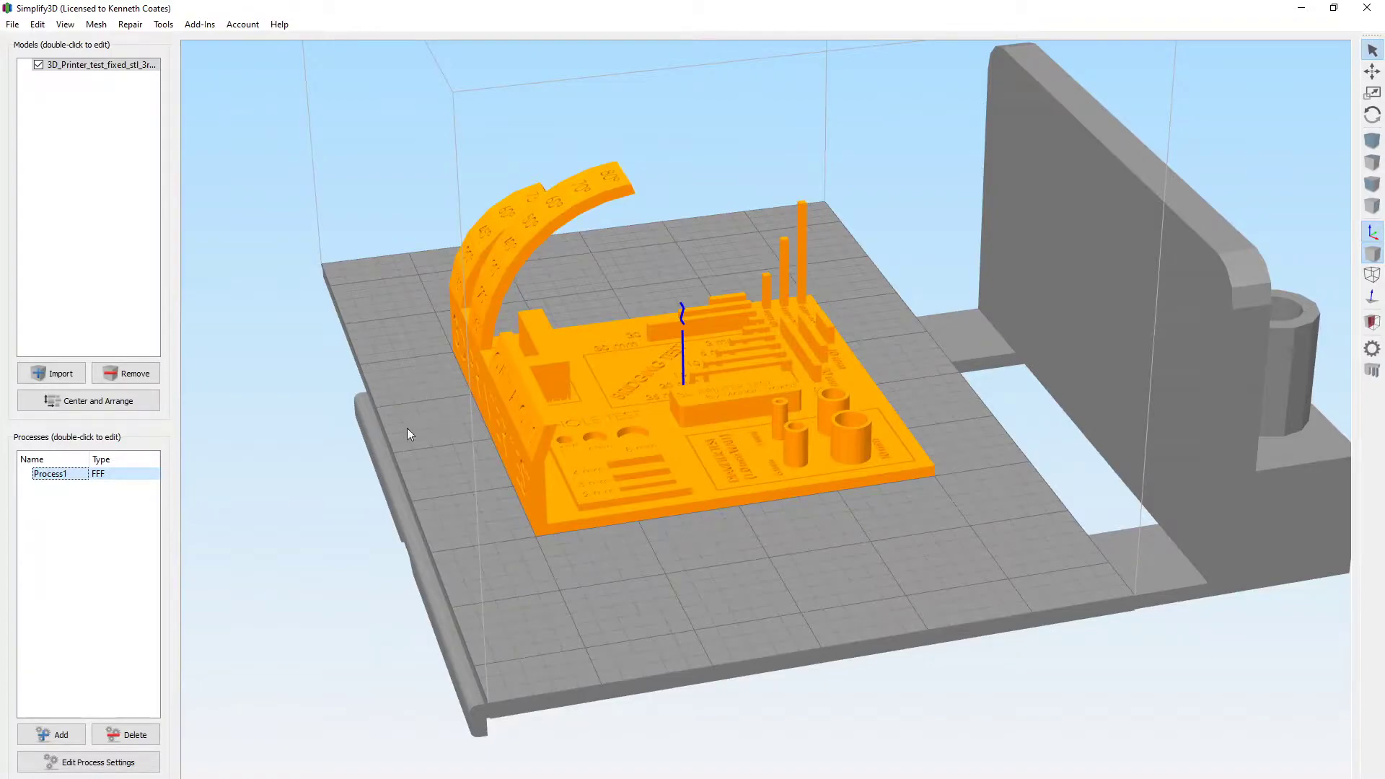
Open the Machine Control Panel from Tools and show its Communication log
left_click(161, 25)
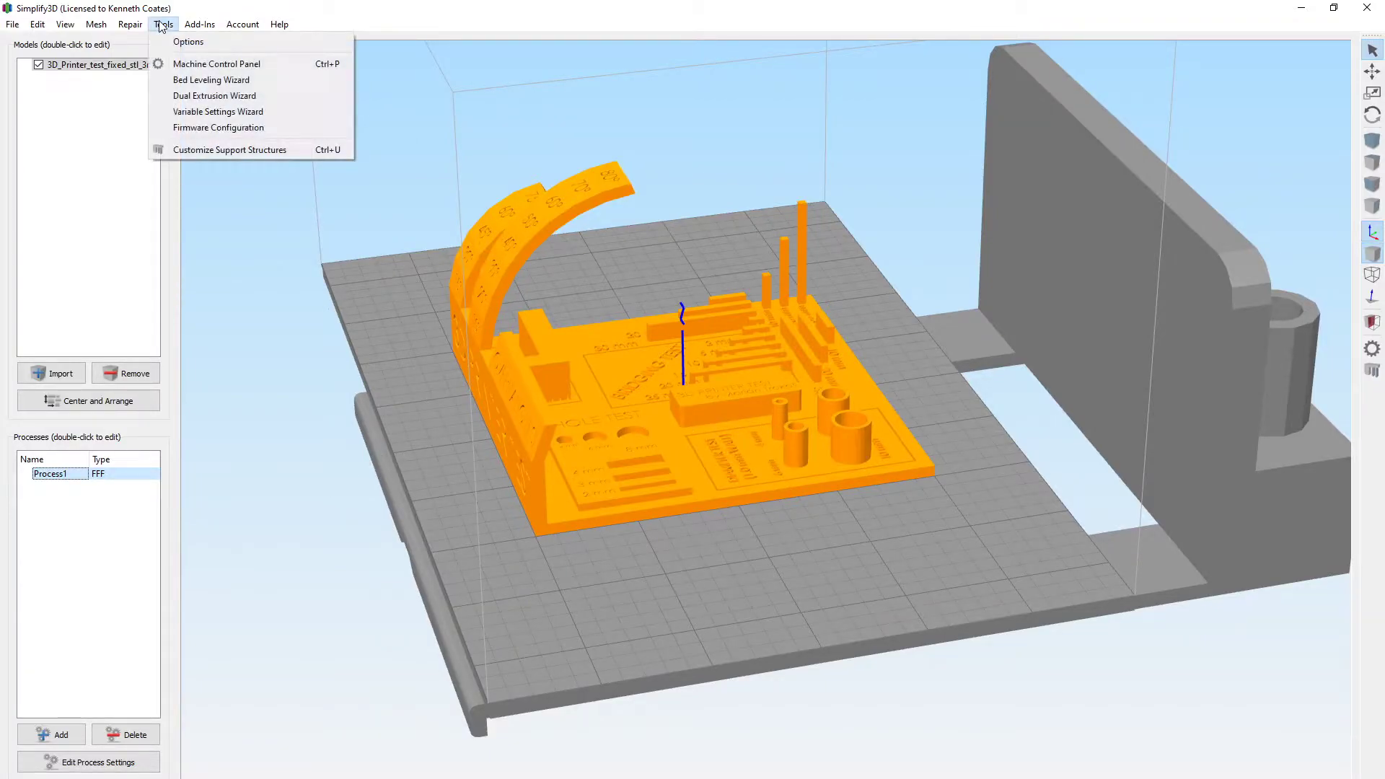
left_click(195, 59)
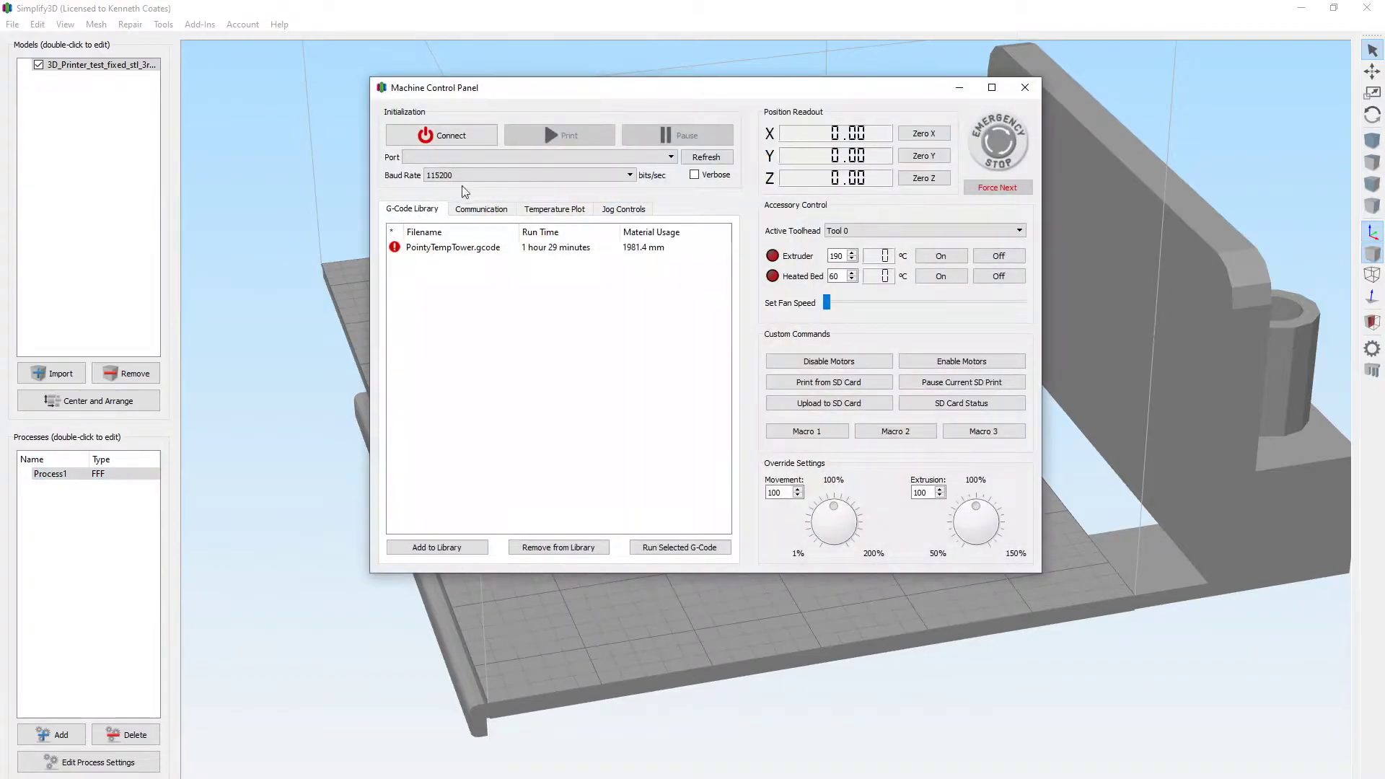
left_click(483, 210)
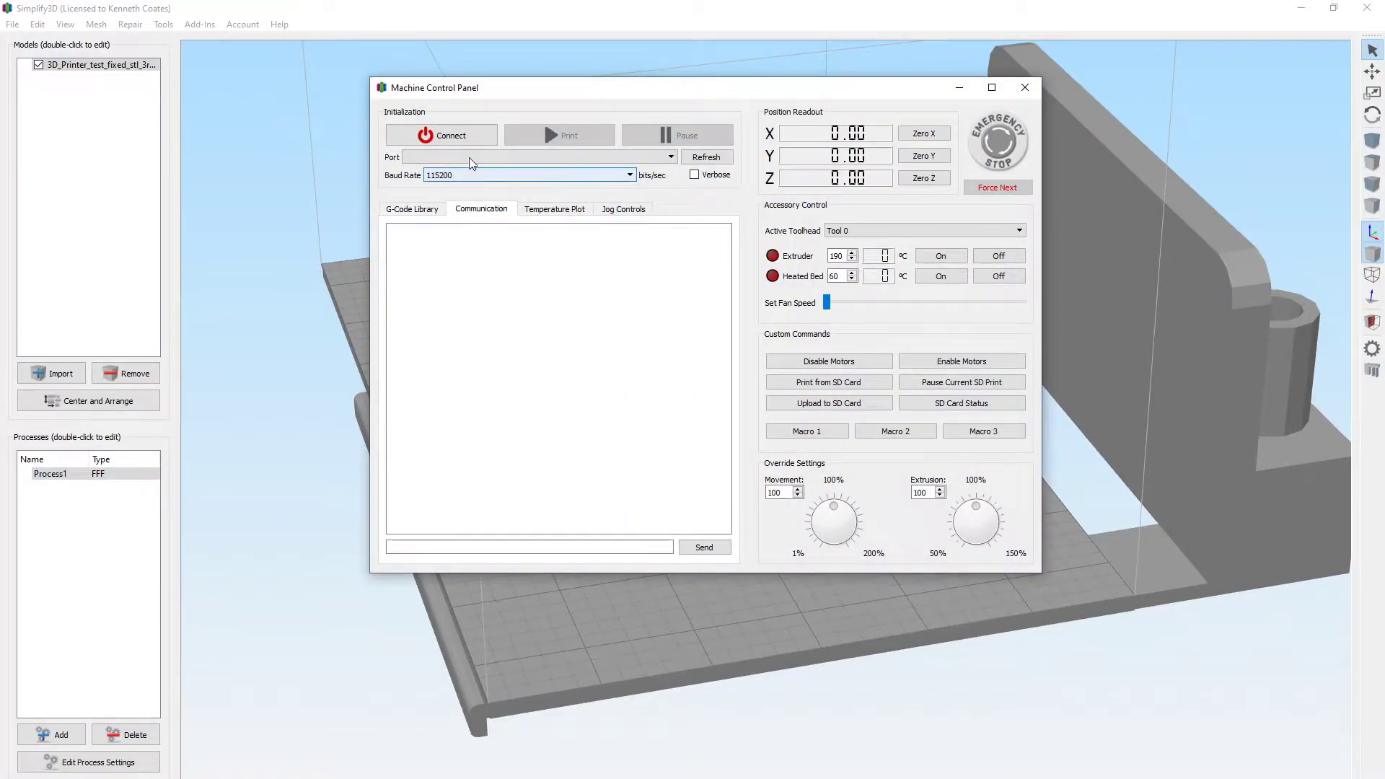
Send the listdevices command, connect to the Dreamer NX over USB, and minimize the panel
left_click(545, 546)
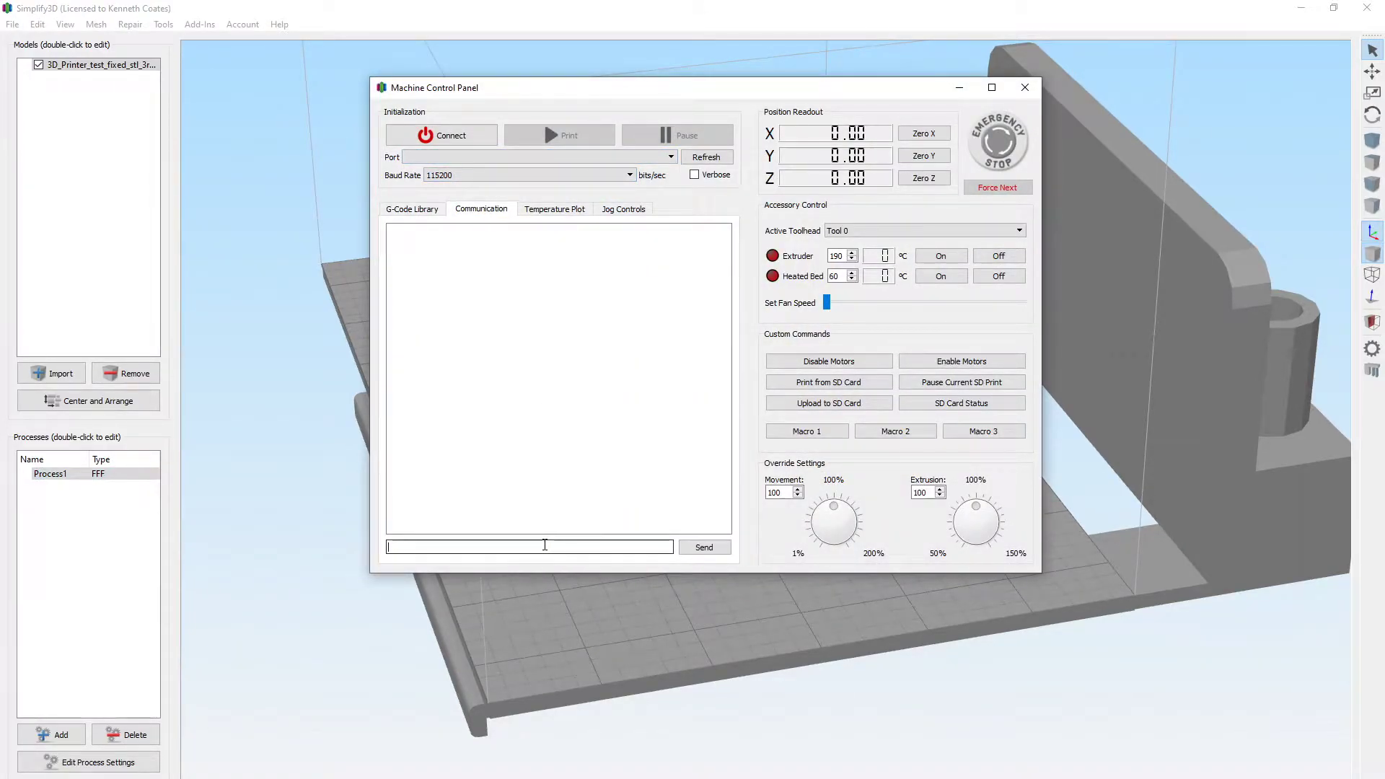
type("listdevices")
key("Return")
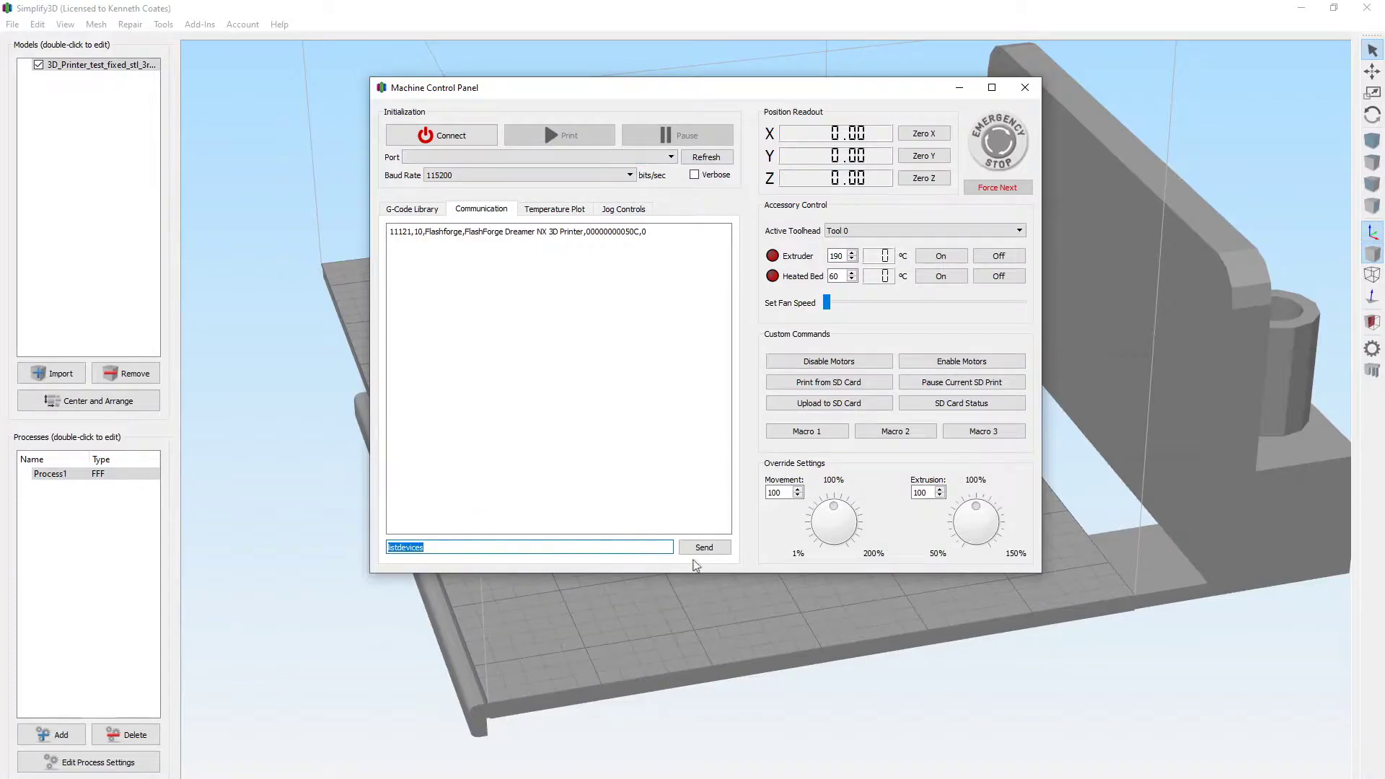
left_click(704, 547)
left_click(469, 137)
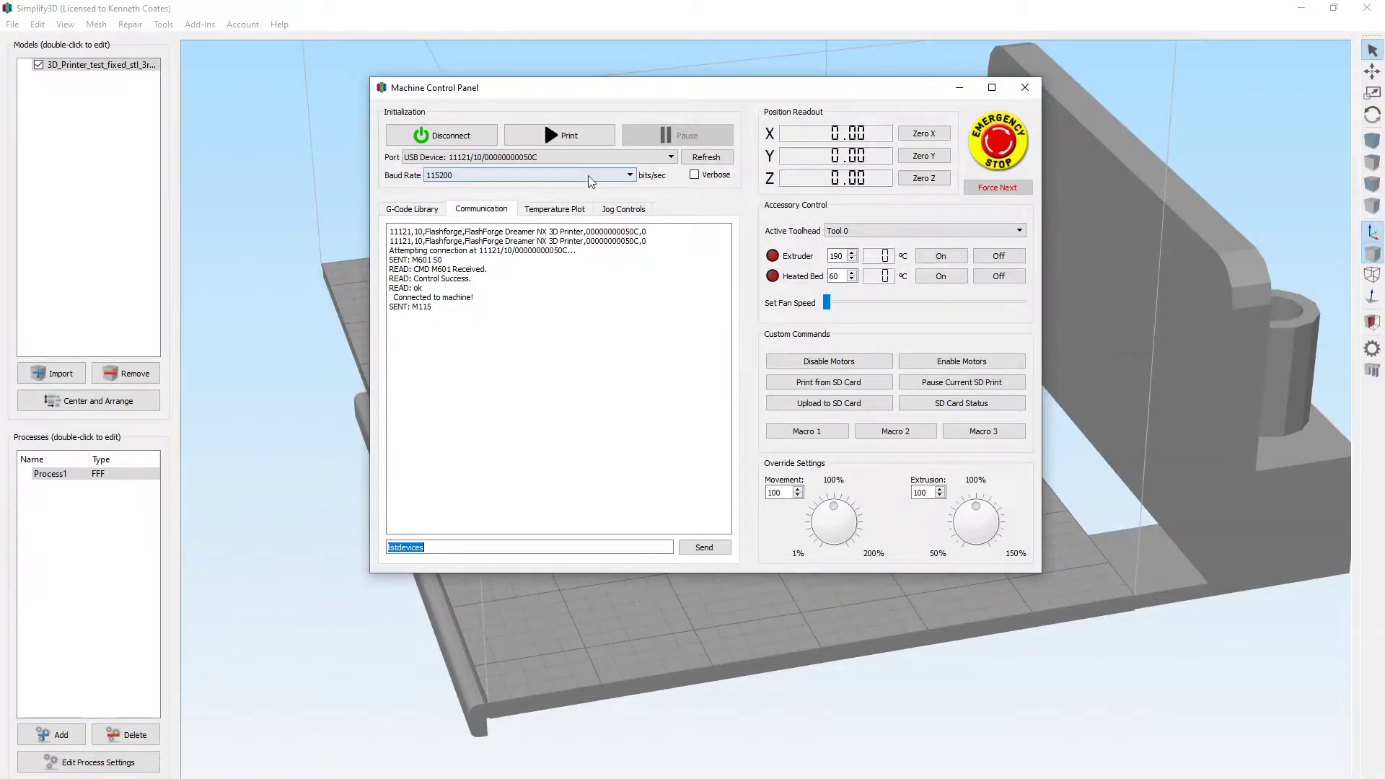
left_click(959, 89)
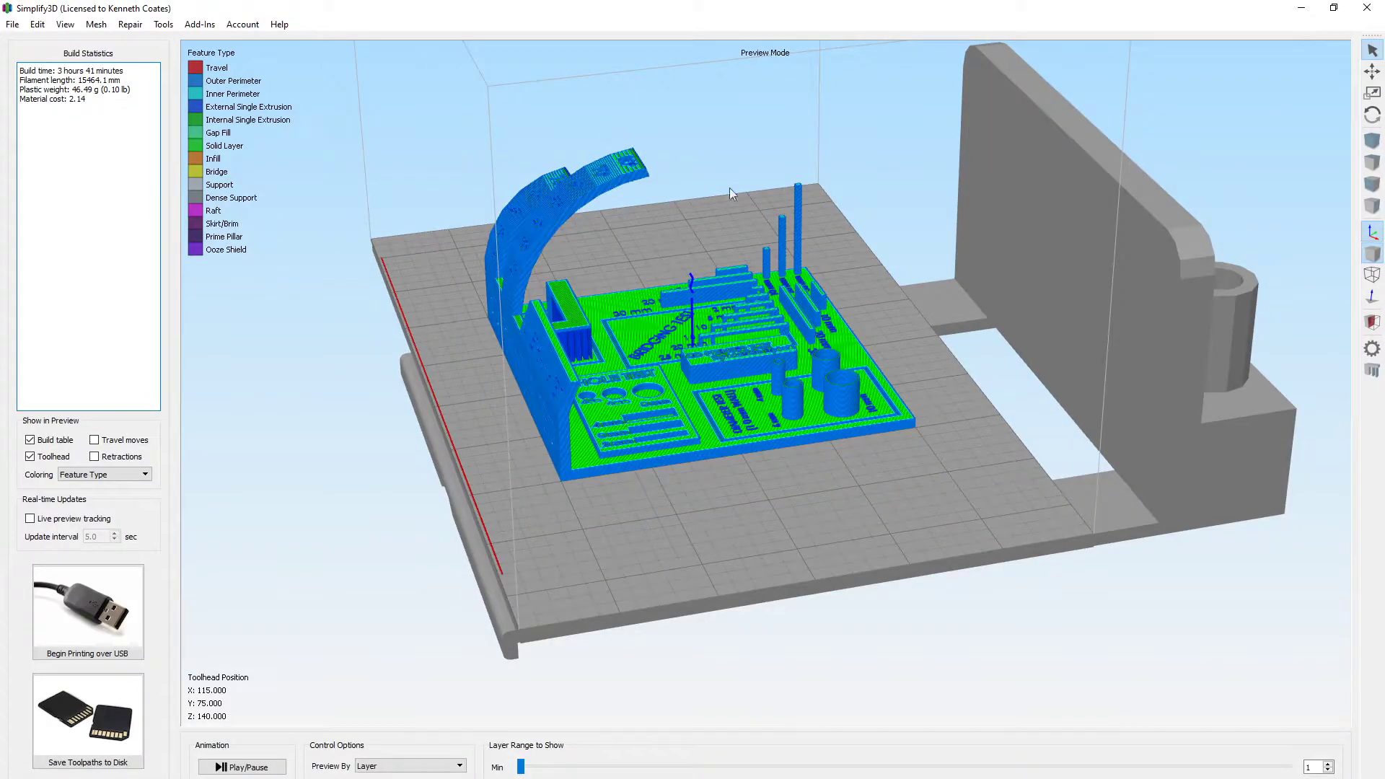
Zoom in on the sliced toolpath preview and begin printing it over USB
scroll(678, 315, "up", 2)
scroll(656, 357, "up", 3)
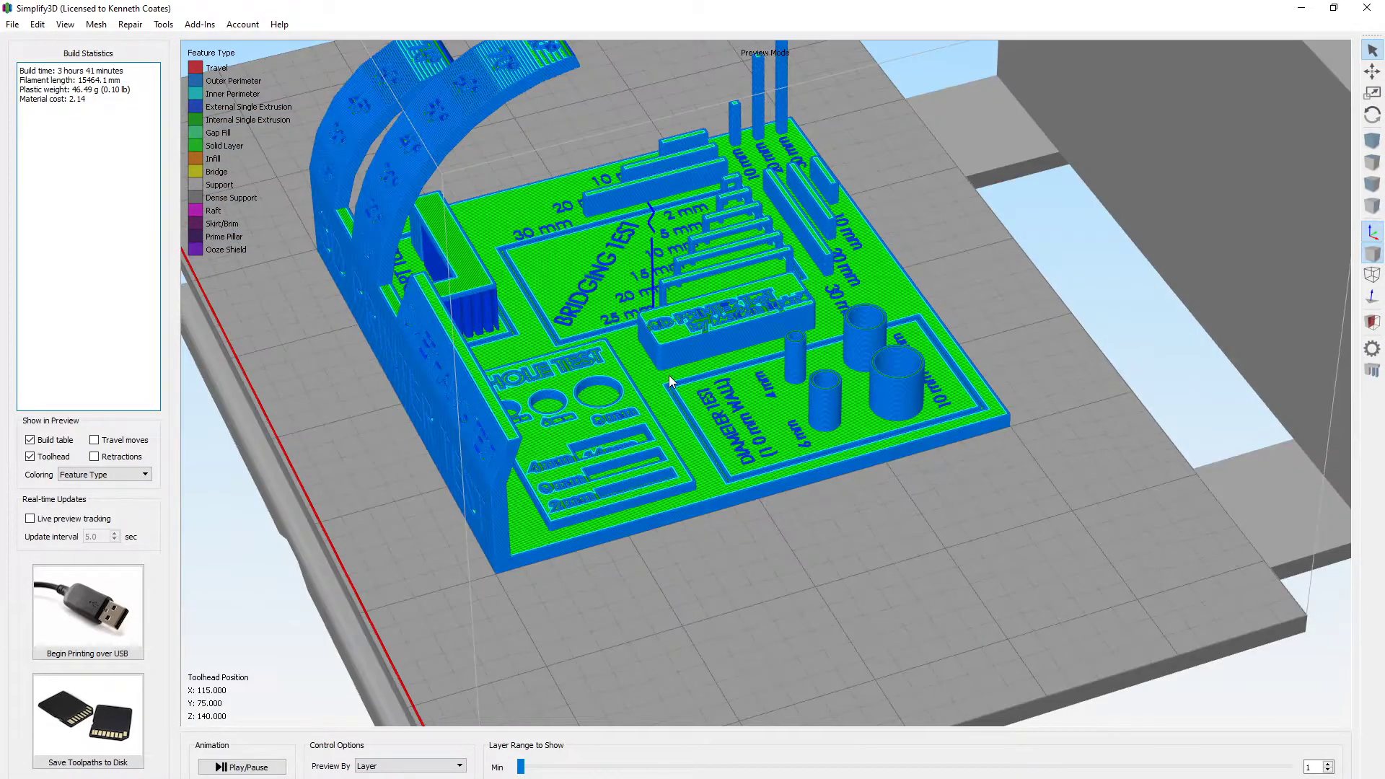
scroll(606, 346, "down", 4)
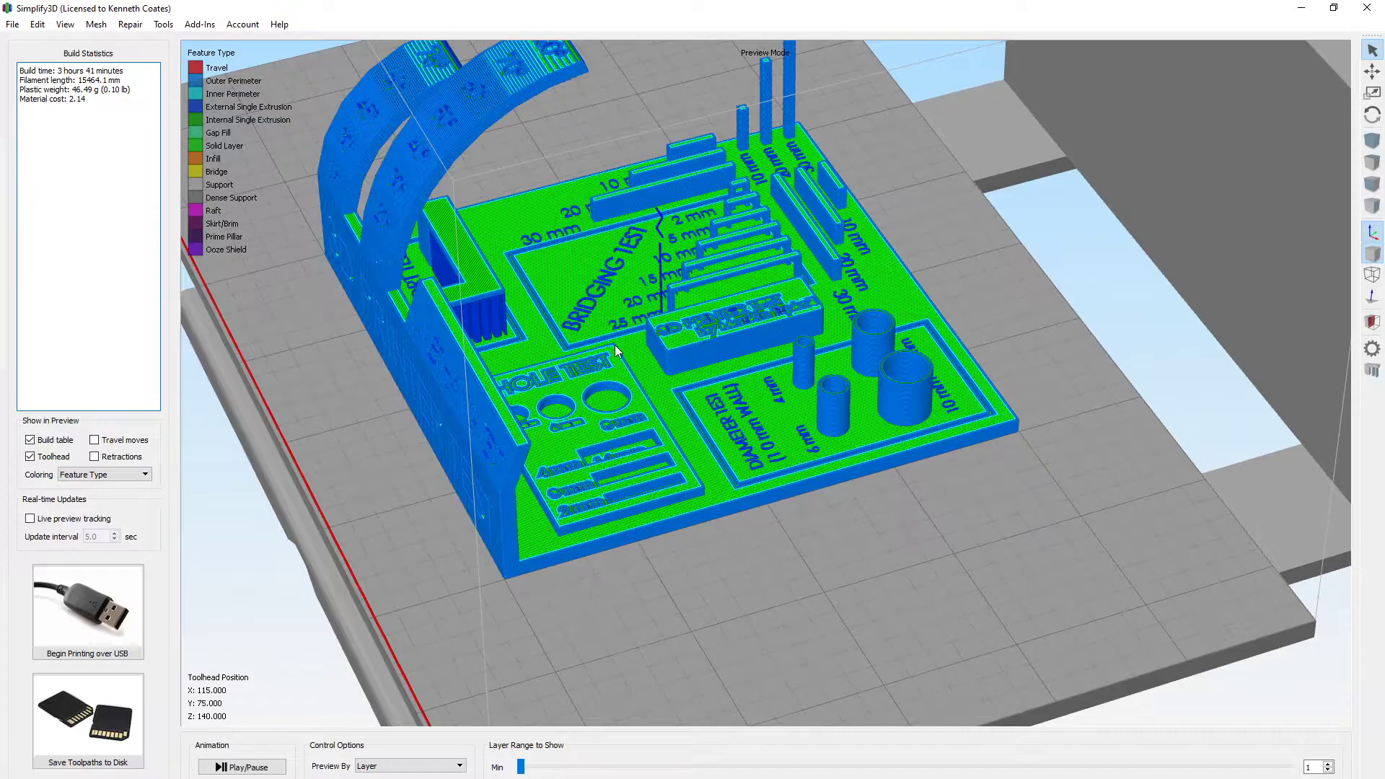
scroll(614, 344, "up", 1)
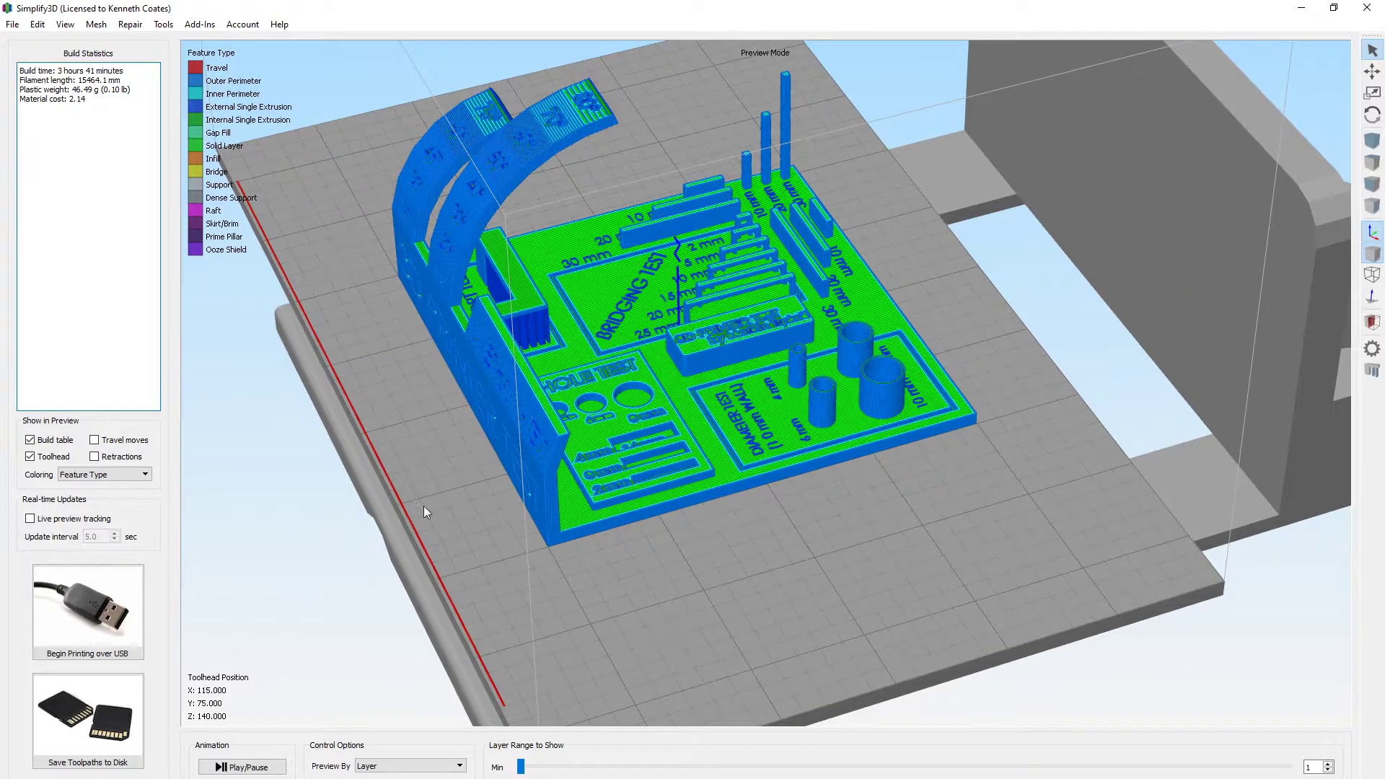
left_click(112, 609)
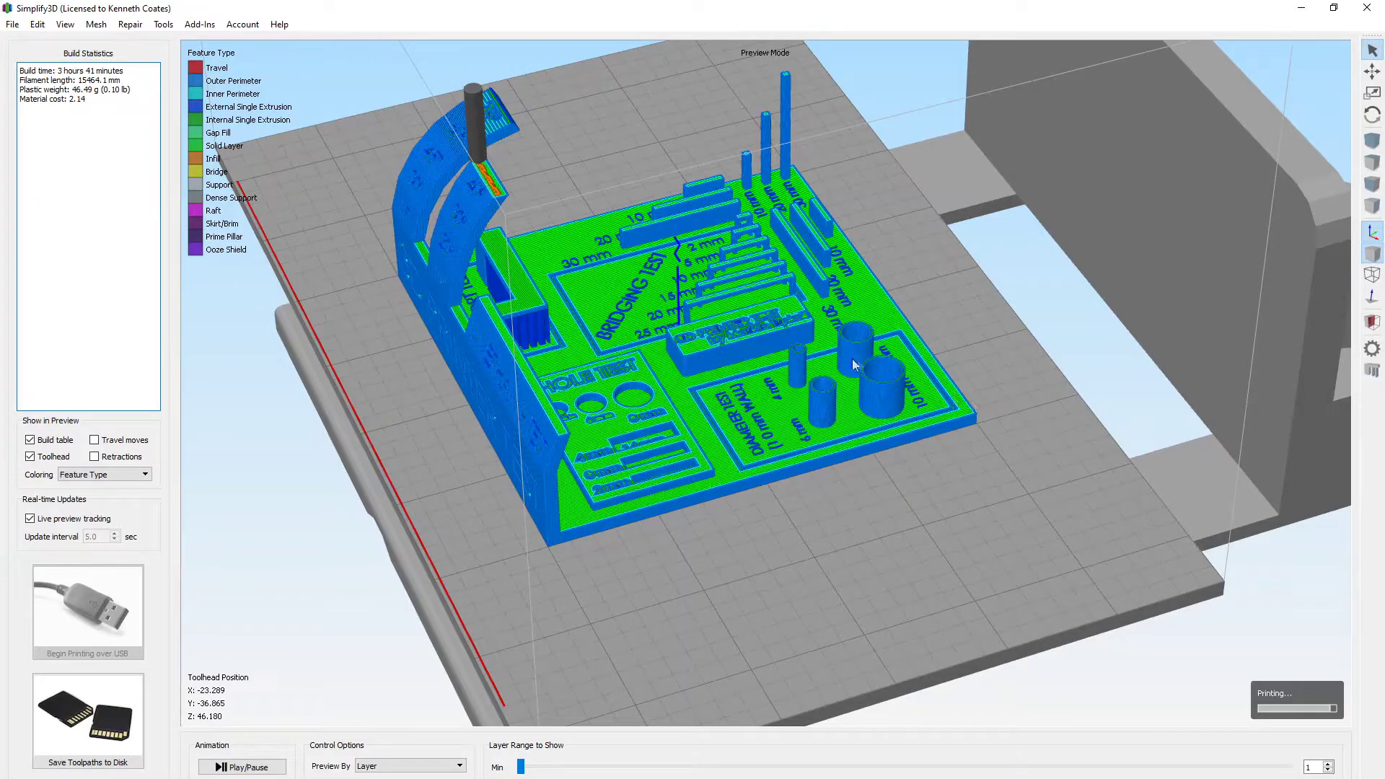
right_click_drag(768, 396, 768, 407)
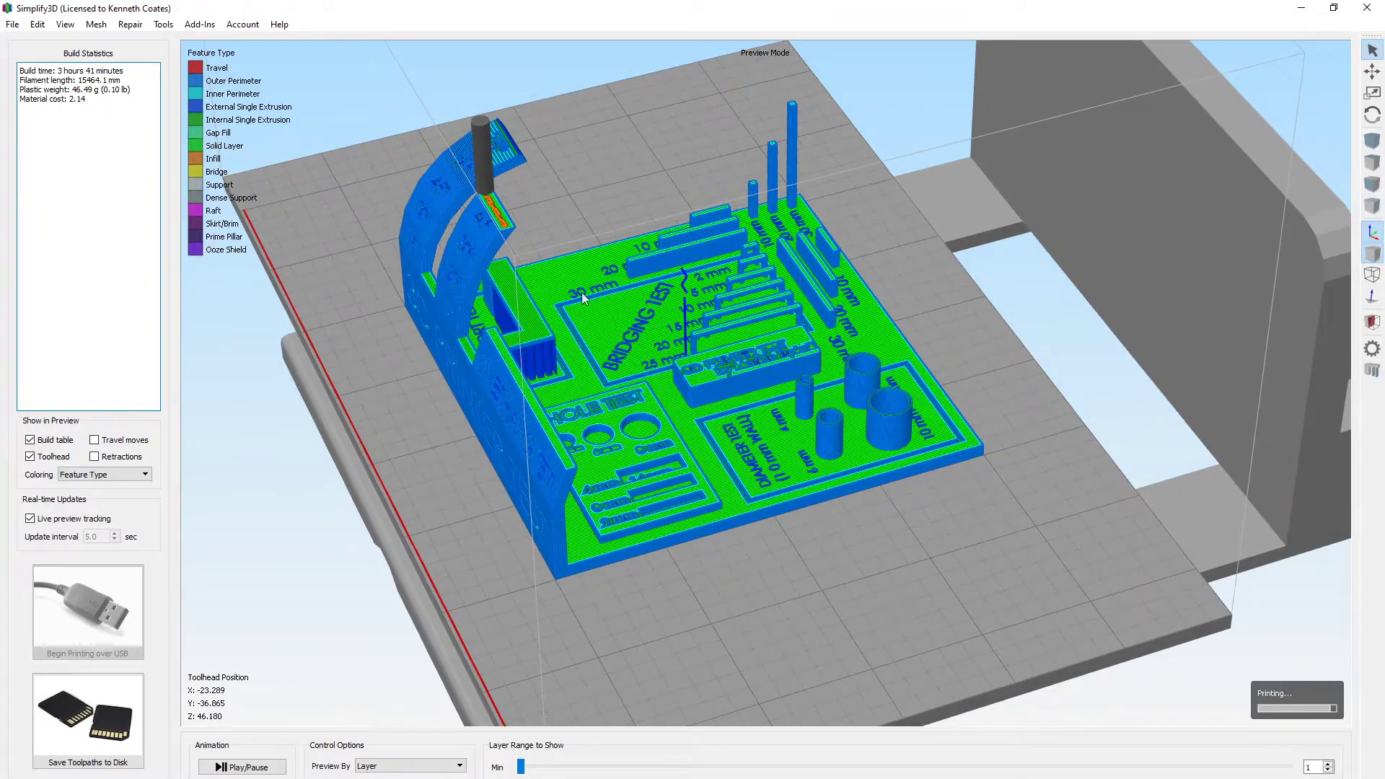